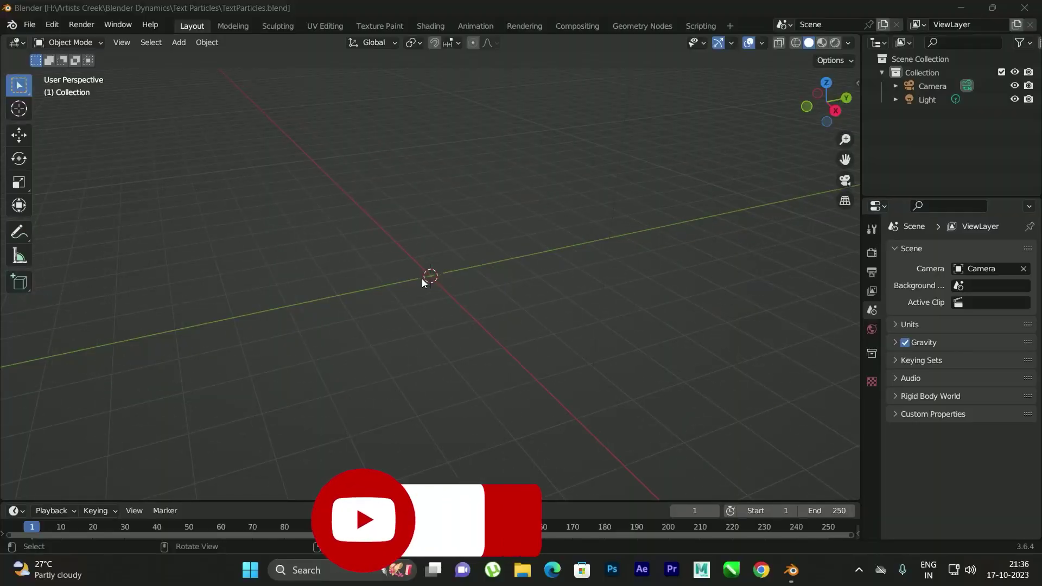
- Add a text object and rotate it 90° around the X axis so it stands upright
{"action": "key", "text": "shift+a"}
{"action": "left_click", "coordinate": [564, 279]}
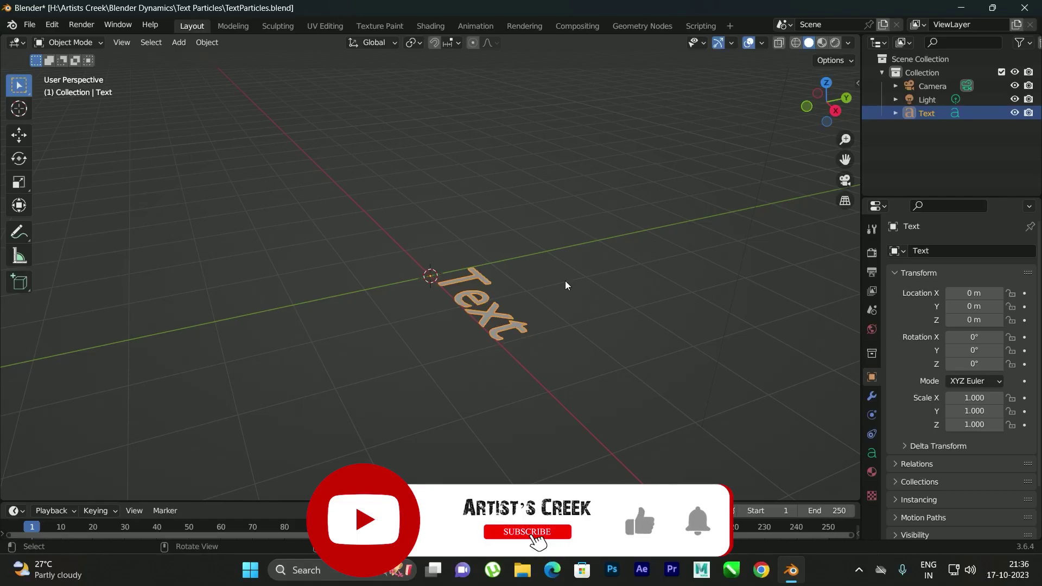
{"action": "key", "text": "r"}
{"action": "key", "text": "x"}
{"action": "key", "text": "9"}
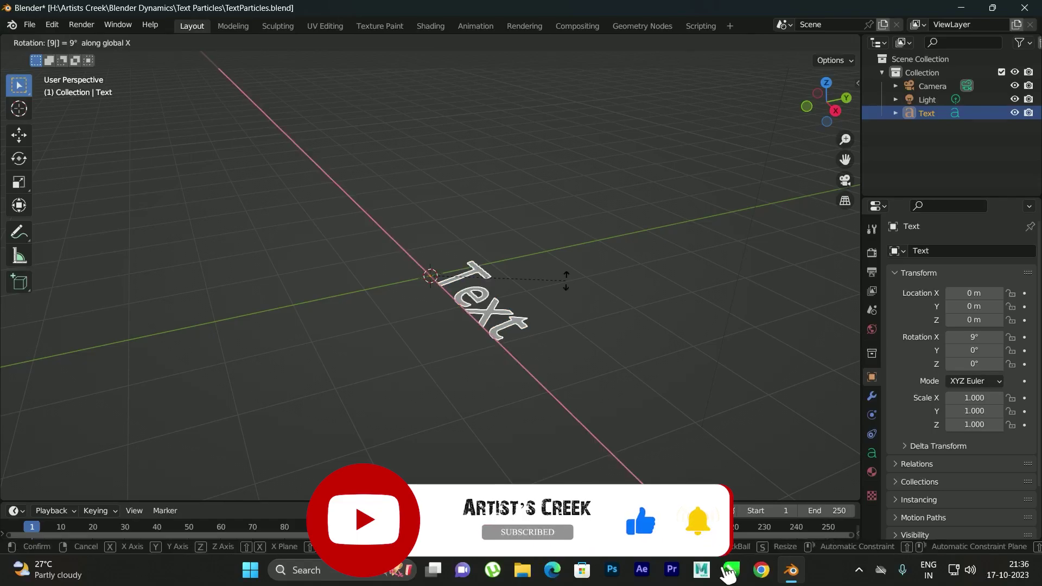
{"action": "key", "text": "0"}
{"action": "key", "text": "Return"}
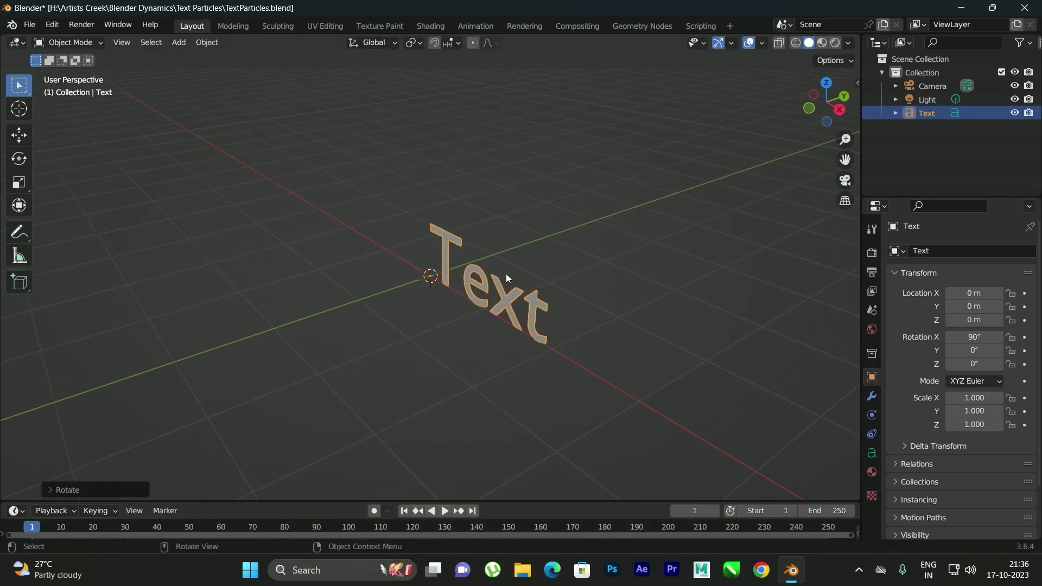
- Enter text edit mode and delete the default letters
{"action": "key", "text": "Tab"}
{"action": "key", "text": "BackSpace"}
{"action": "key", "text": "BackSpace"}
{"action": "key", "text": "BackSpace"}
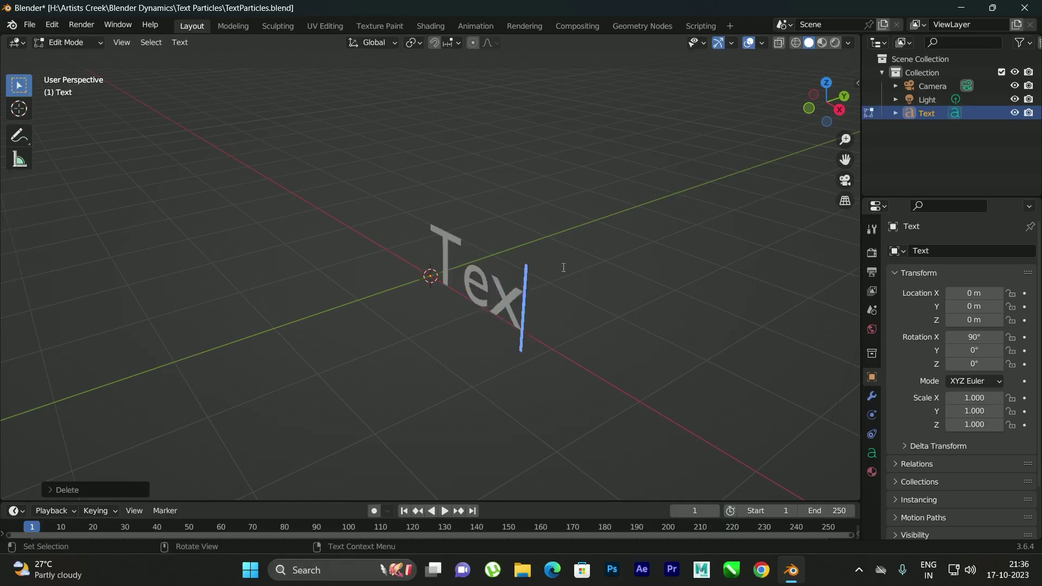
{"action": "key", "text": "BackSpace"}
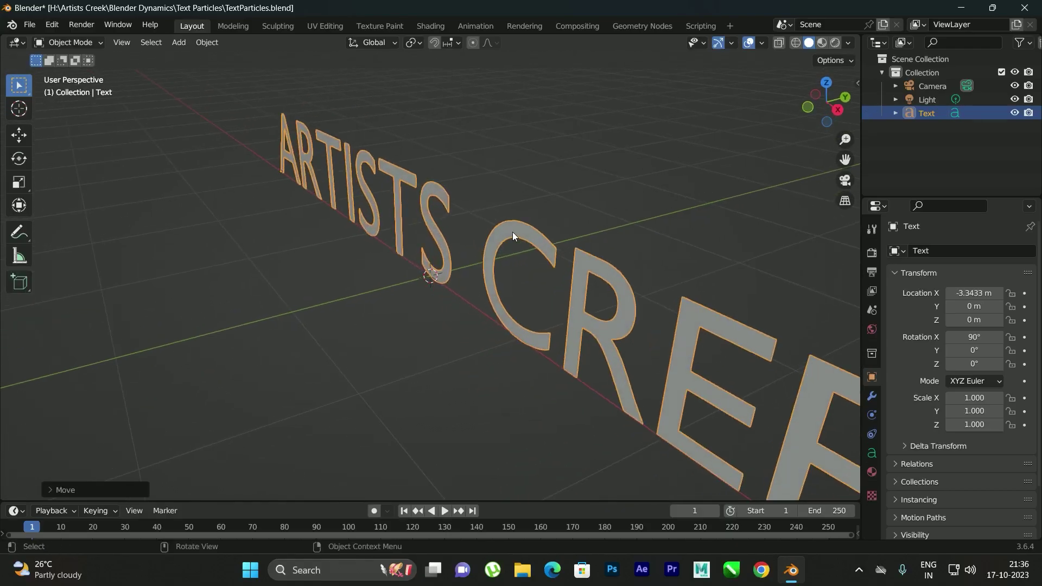
- Set the text's Geometry extrusion to 0.05 m, after first trying 0.1 m
{"action": "left_click", "coordinate": [468, 203]}
{"action": "left_click", "coordinate": [443, 200]}
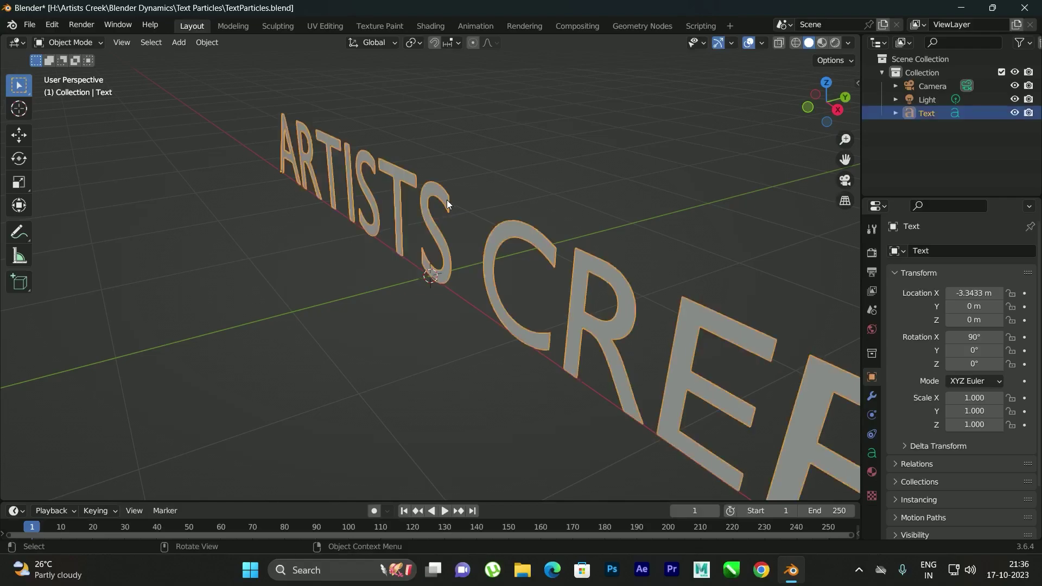
{"action": "left_click", "coordinate": [875, 454]}
{"action": "scroll", "coordinate": [935, 418], "scroll_direction": "down", "scroll_amount": 2}
{"action": "scroll", "coordinate": [935, 416], "scroll_direction": "down", "scroll_amount": 1}
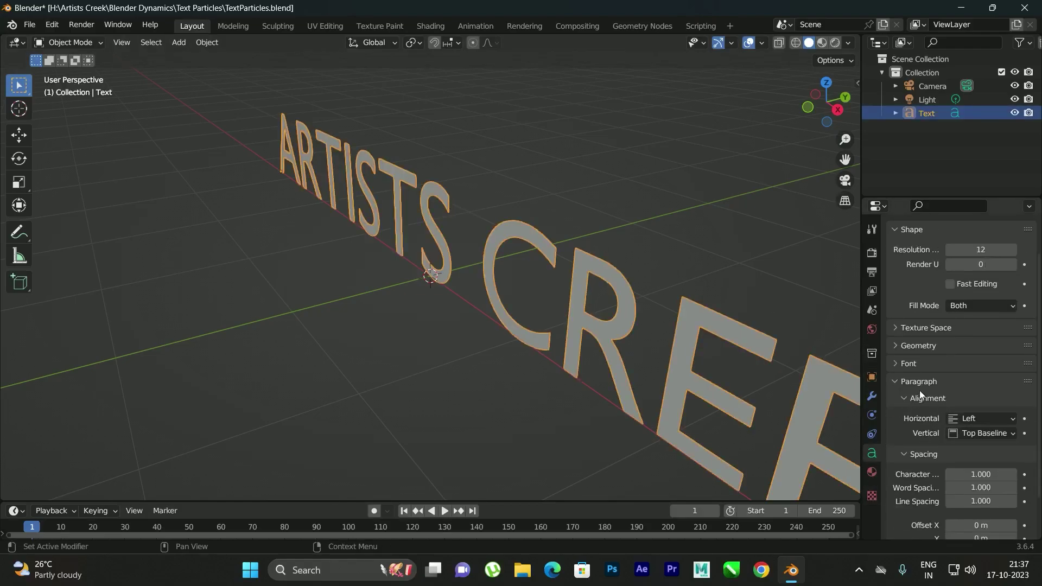
{"action": "left_click", "coordinate": [900, 346]}
{"action": "left_click", "coordinate": [972, 380]}
{"action": "type", "text": "0.1"}
{"action": "key", "text": "Return"}
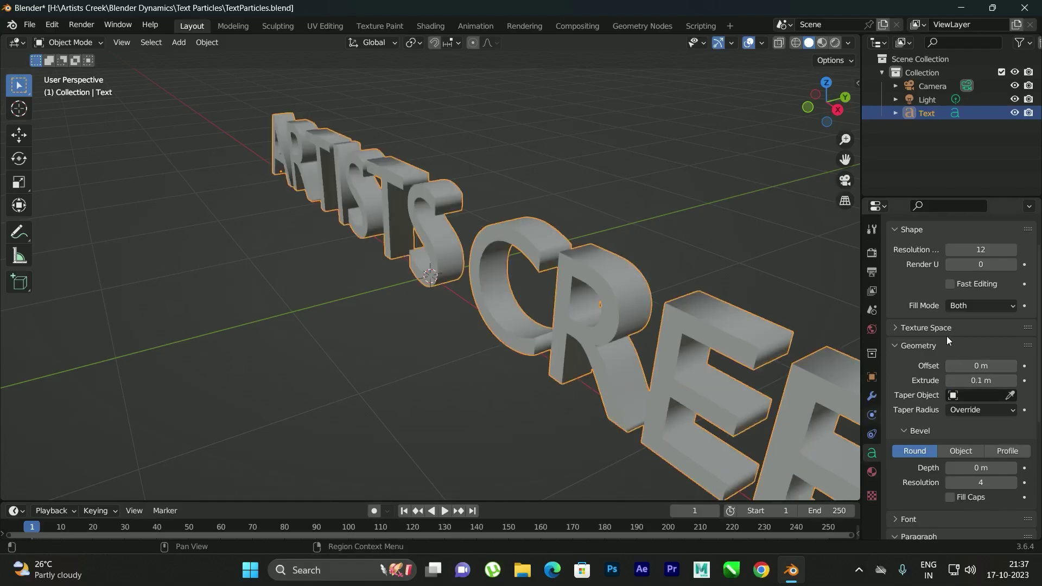
{"action": "left_click", "coordinate": [972, 380]}
{"action": "type", "text": "0.05"}
{"action": "key", "text": "Return"}
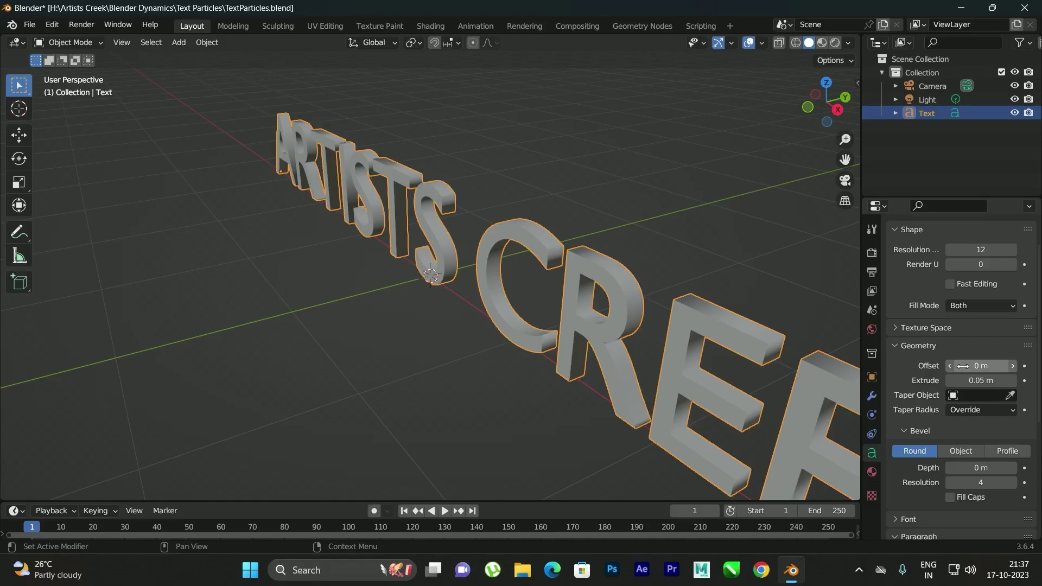
- Give the text a 0.01 m bevel depth
{"action": "left_click", "coordinate": [807, 338]}
{"action": "left_click", "coordinate": [618, 301]}
{"action": "scroll", "coordinate": [625, 279], "scroll_direction": "up", "scroll_amount": 5}
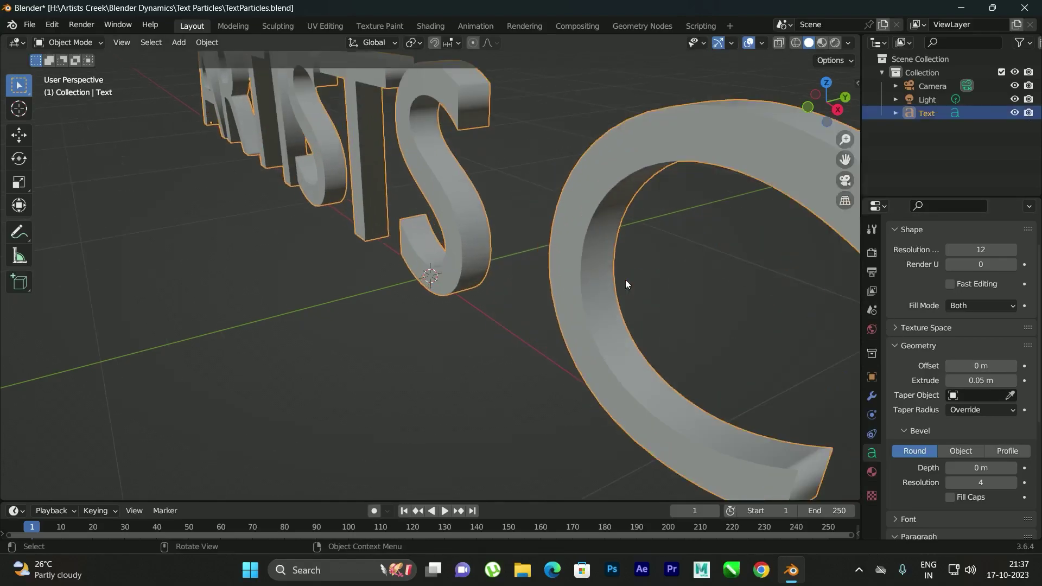
{"action": "middle_click_drag", "start_coordinate": [718, 132], "coordinate": [602, 175], "text": "shift"}
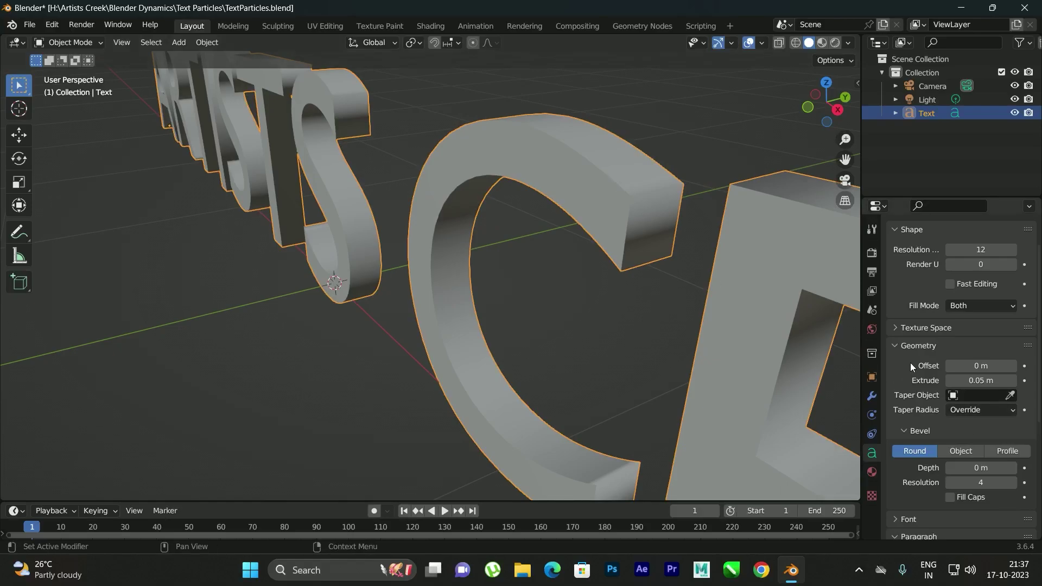
{"action": "scroll", "coordinate": [912, 359], "scroll_direction": "down", "scroll_amount": 3}
{"action": "left_click", "coordinate": [972, 403]}
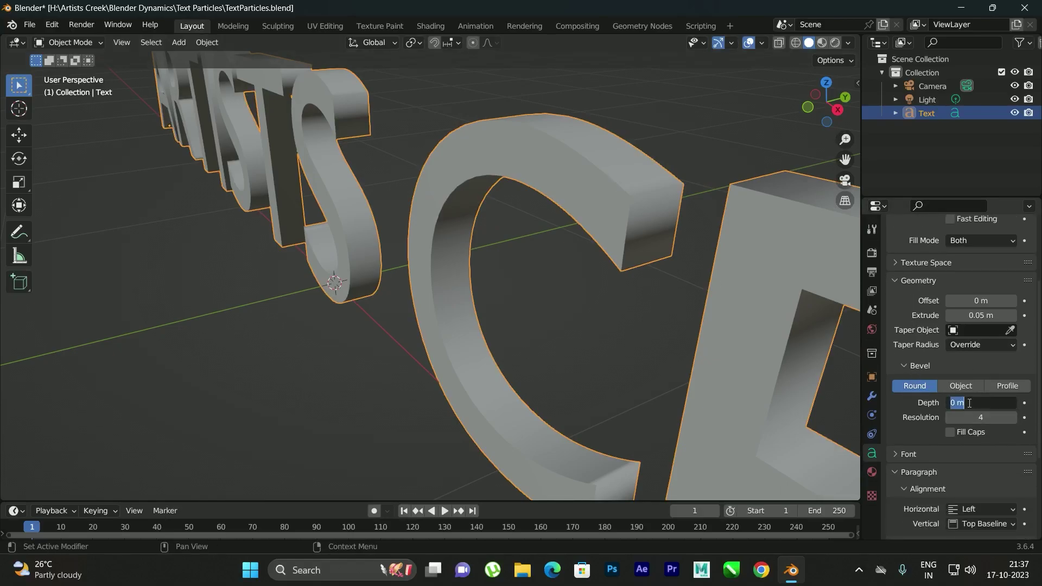
{"action": "type", "text": "0.01"}
{"action": "key", "text": "Return"}
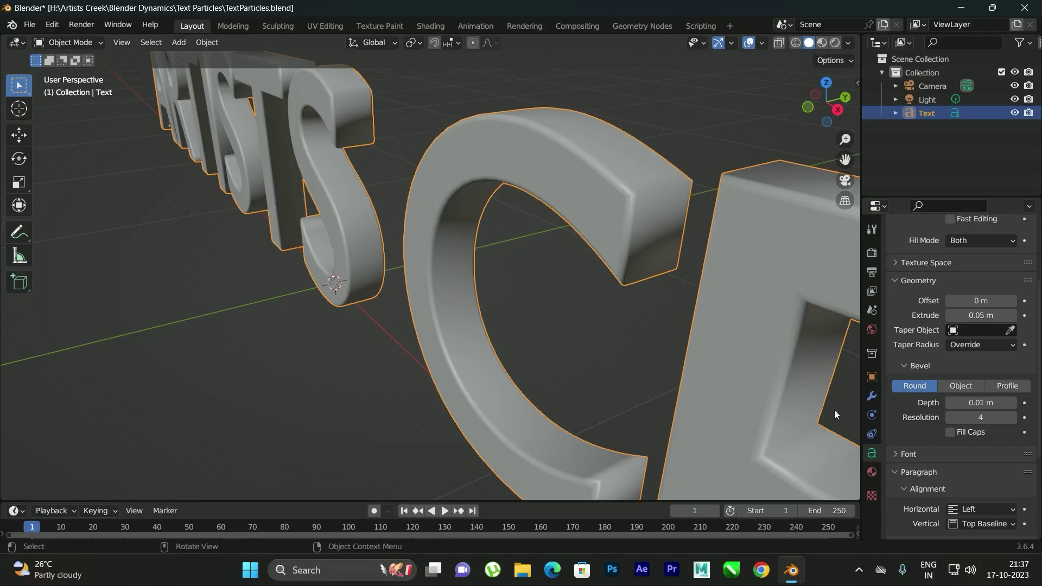
- Orbit the view to inspect the beveled ARTISTS CREEK lettering
{"action": "left_click", "coordinate": [669, 370]}
{"action": "scroll", "coordinate": [489, 260], "scroll_direction": "down", "scroll_amount": 4}
{"action": "middle_click_drag", "start_coordinate": [377, 168], "coordinate": [451, 279]}
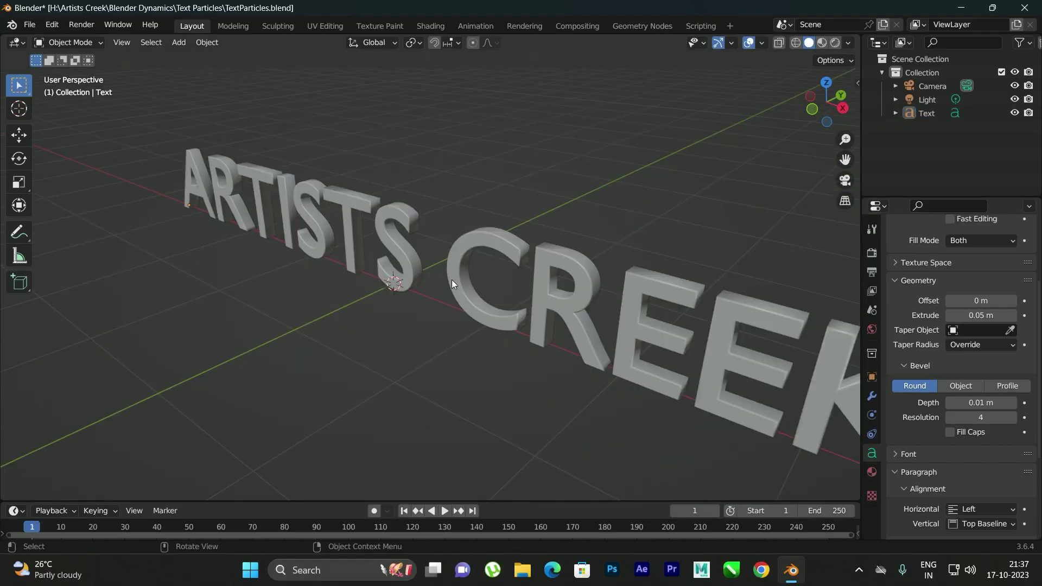
{"action": "left_click", "coordinate": [501, 237]}
{"action": "middle_click_drag", "start_coordinate": [531, 179], "coordinate": [549, 205]}
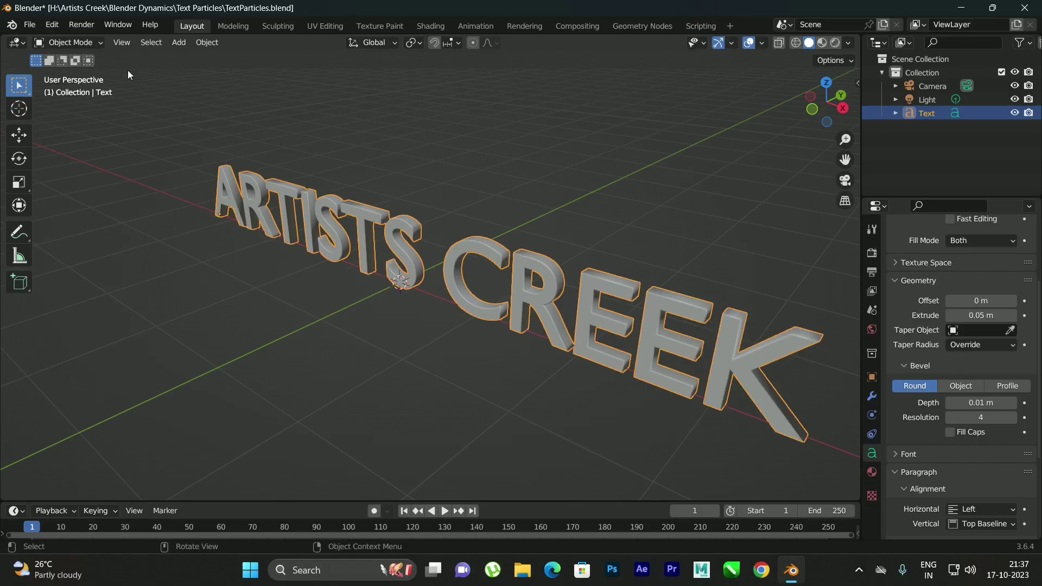
- Convert the text object into a mesh
{"action": "left_click", "coordinate": [213, 41]}
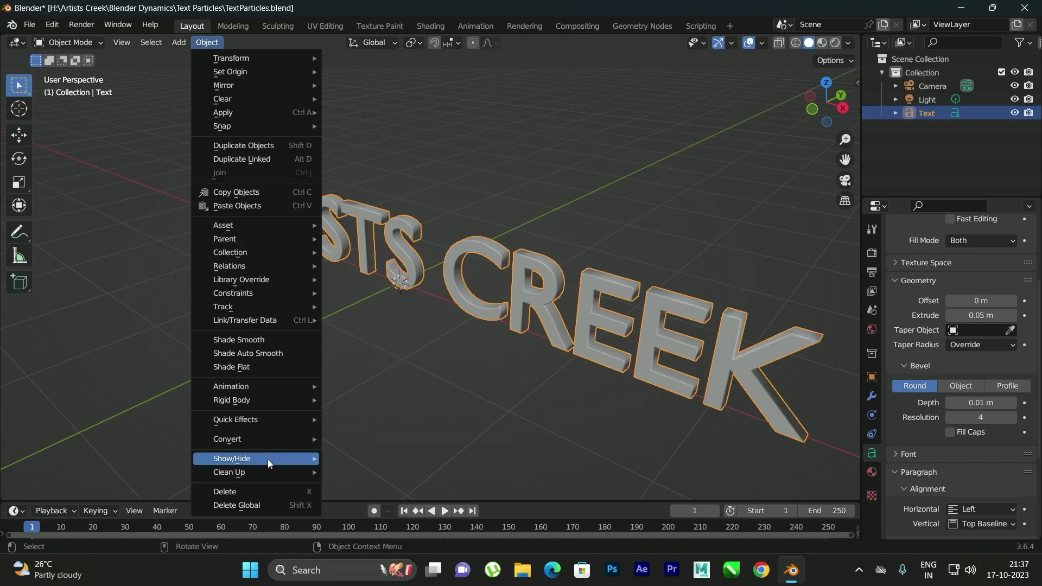
{"action": "mouse_move", "coordinate": [268, 439]}
{"action": "left_click", "coordinate": [360, 451]}
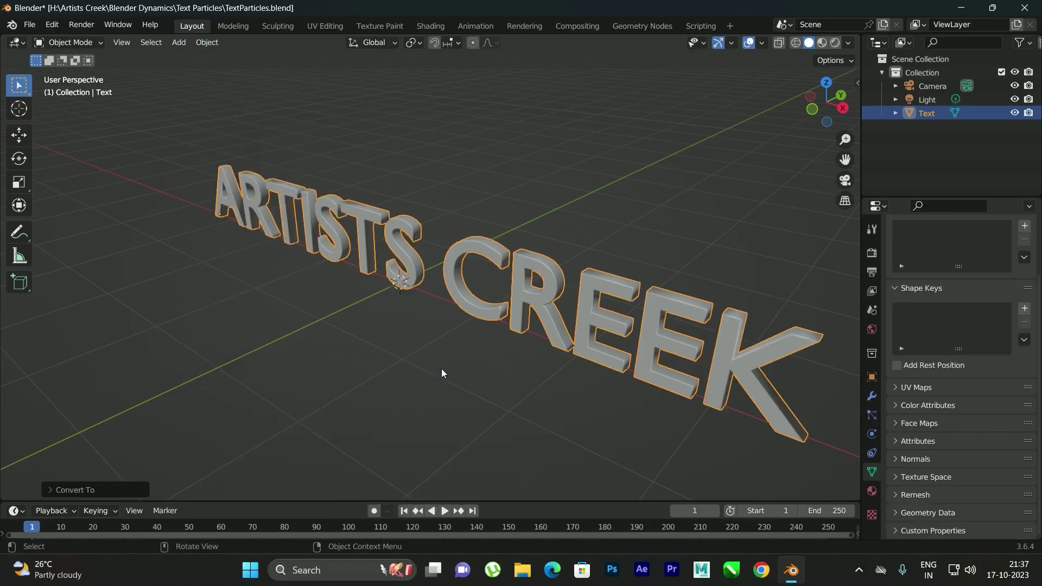
{"action": "left_click", "coordinate": [429, 342]}
{"action": "left_click", "coordinate": [454, 282]}
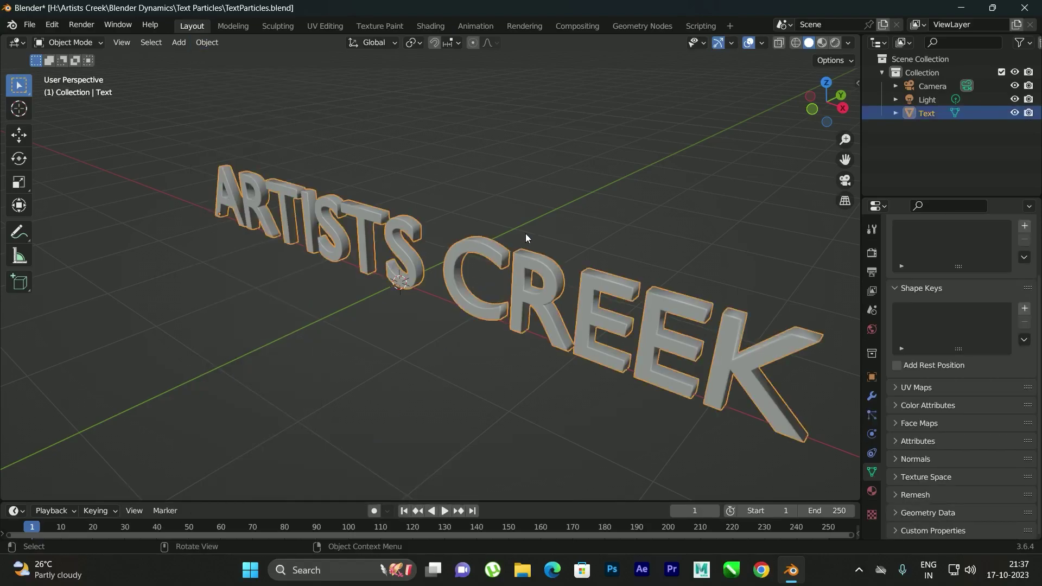
- Add a particle system to the text mesh with 10000 particles
{"action": "left_click", "coordinate": [873, 414]}
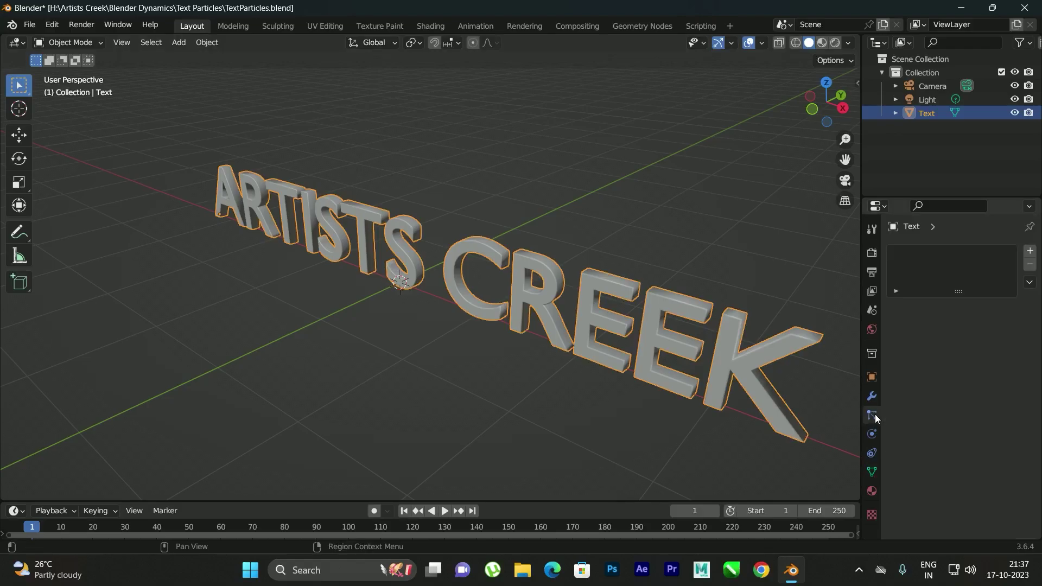
{"action": "left_click", "coordinate": [1031, 253]}
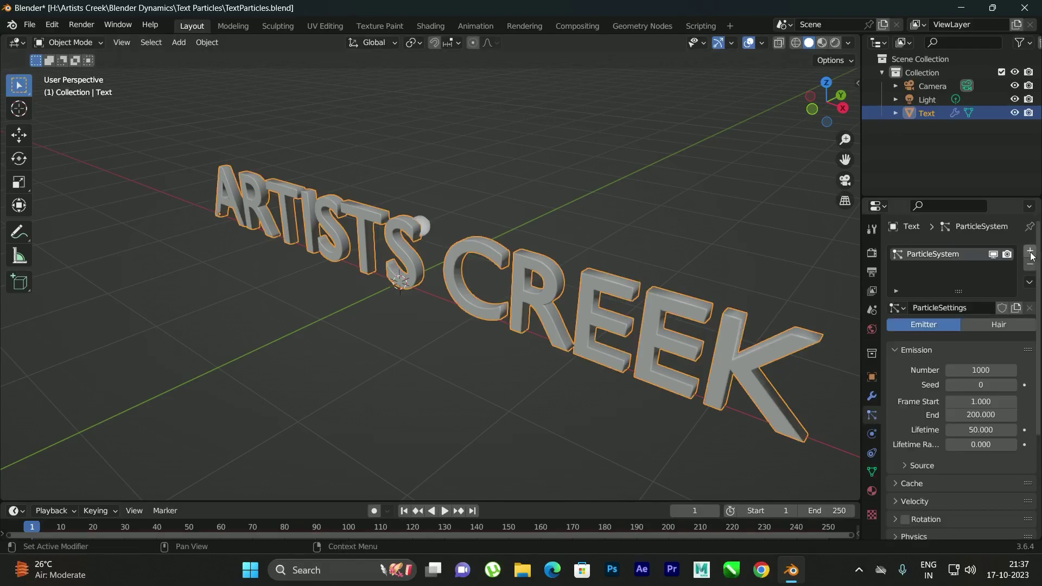
{"action": "left_click", "coordinate": [956, 373]}
{"action": "type", "text": "10000"}
{"action": "key", "text": "Return"}
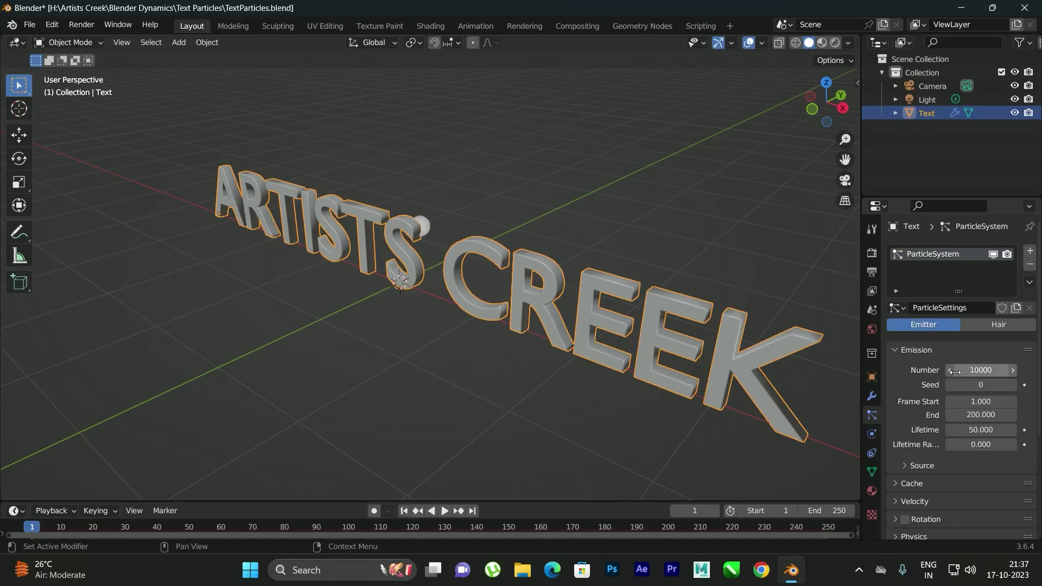
- Set emission to start at frame 0, lifetime 200 frames, and Random distribution
{"action": "left_click", "coordinate": [972, 406]}
{"action": "type", "text": "0"}
{"action": "key", "text": "Return"}
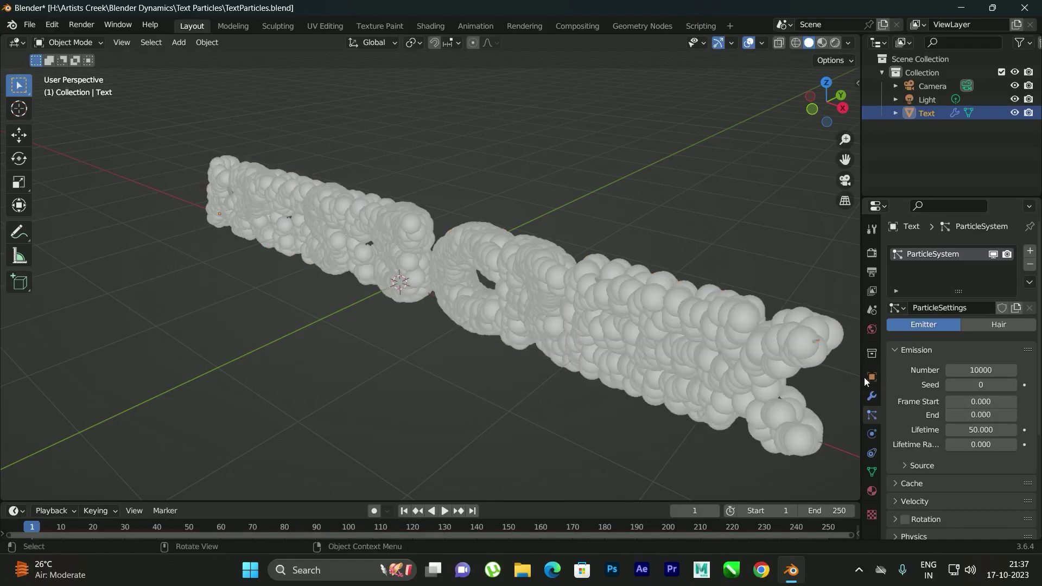
{"action": "left_click", "coordinate": [972, 430]}
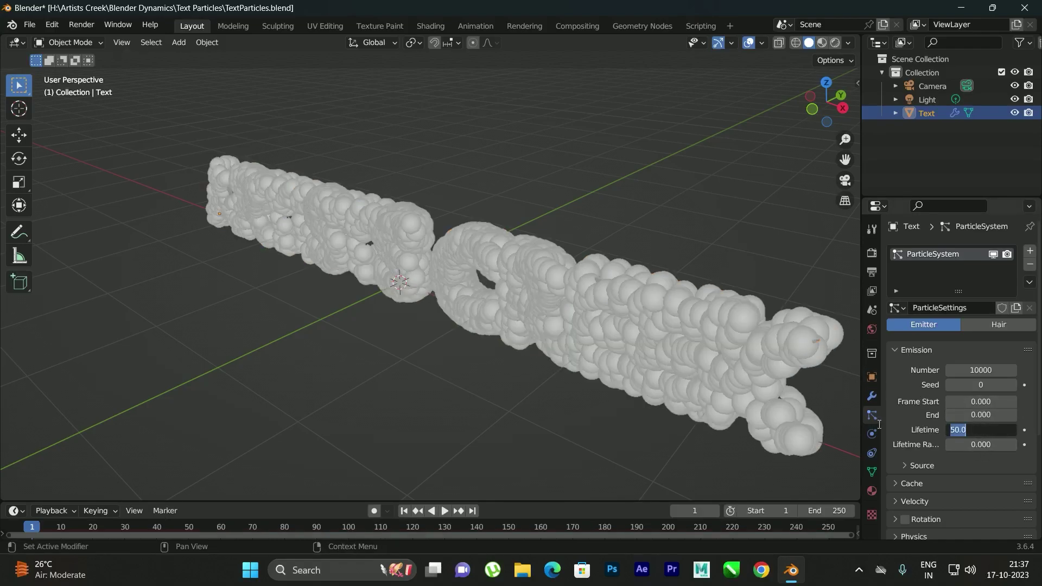
{"action": "type", "text": "200"}
{"action": "key", "text": "Return"}
{"action": "left_click", "coordinate": [914, 466]}
{"action": "scroll", "coordinate": [917, 424], "scroll_direction": "down", "scroll_amount": 3}
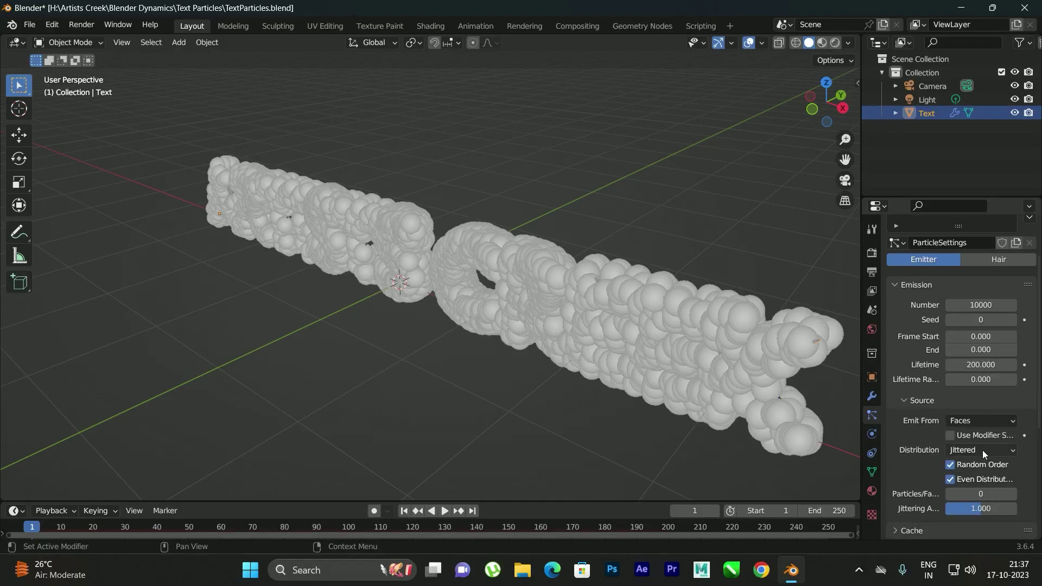
{"action": "left_click", "coordinate": [984, 453]}
{"action": "left_click", "coordinate": [973, 476]}
- Play the animation to preview the particles, then rewind to the first frame
{"action": "scroll", "coordinate": [956, 466], "scroll_direction": "down", "scroll_amount": 2}
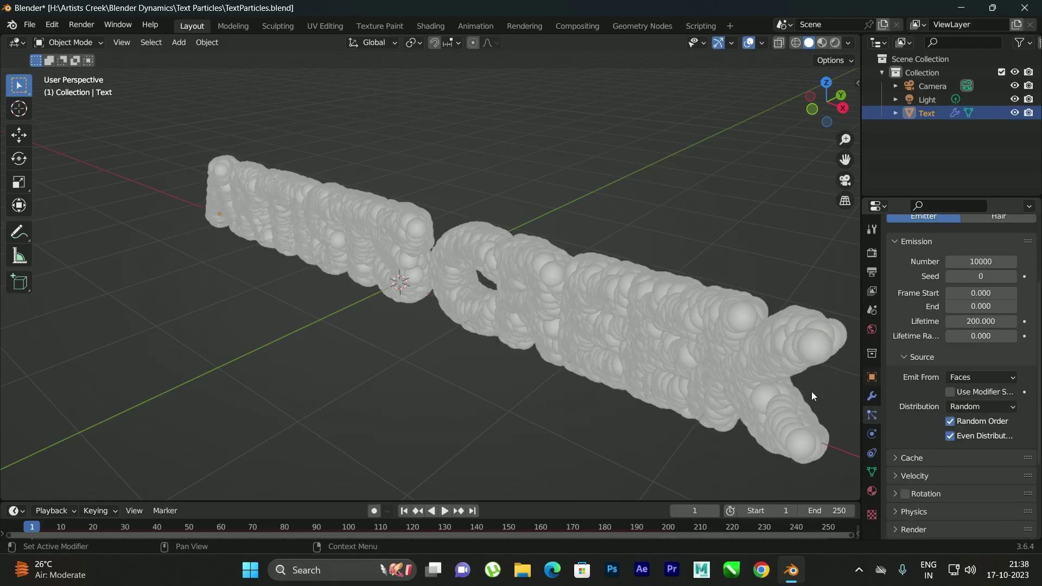
{"action": "left_click", "coordinate": [446, 511]}
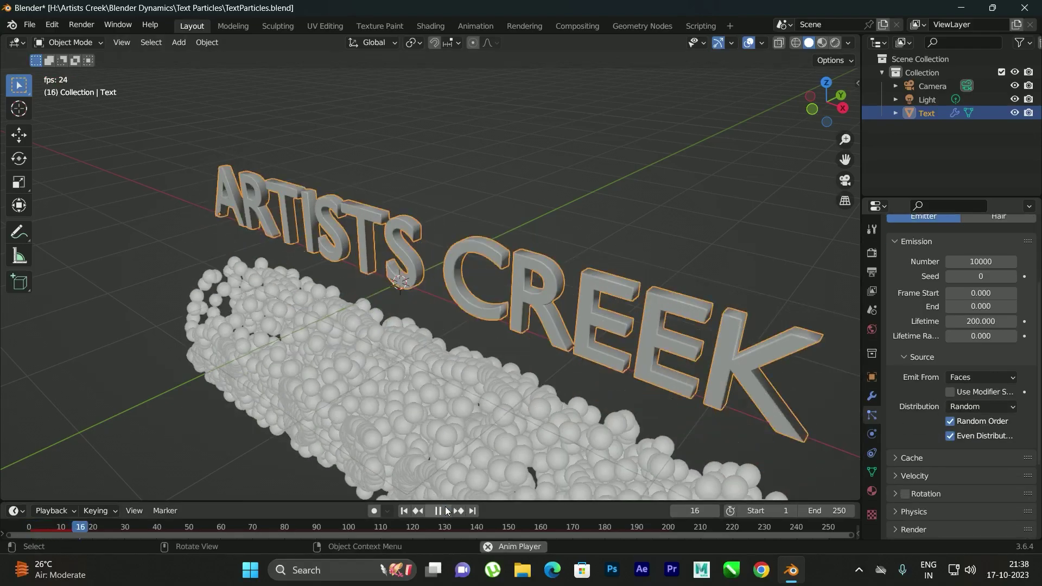
{"action": "left_click", "coordinate": [406, 512]}
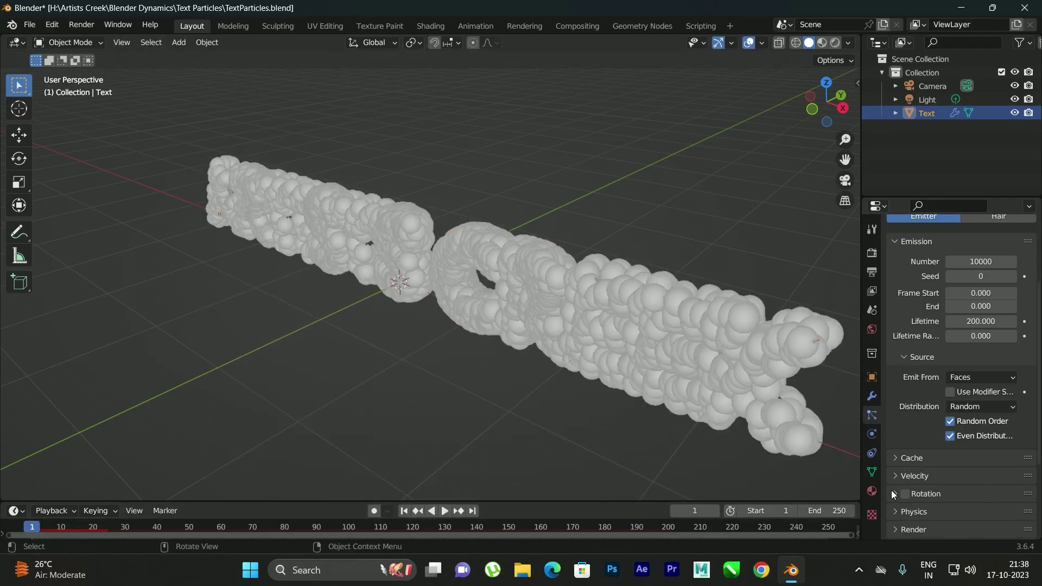
{"action": "left_click", "coordinate": [901, 476]}
- Set the particles' normal velocity to 0
{"action": "left_click", "coordinate": [989, 490]}
{"action": "type", "text": "0"}
{"action": "key", "text": "Return"}
{"action": "scroll", "coordinate": [906, 420], "scroll_direction": "down", "scroll_amount": 3}
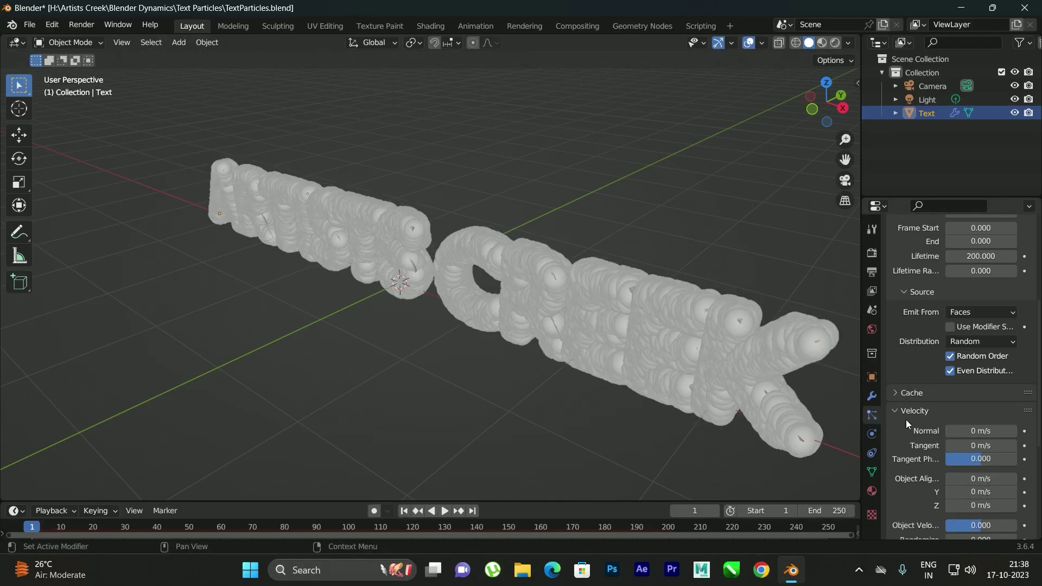
{"action": "scroll", "coordinate": [907, 421], "scroll_direction": "down", "scroll_amount": 7}
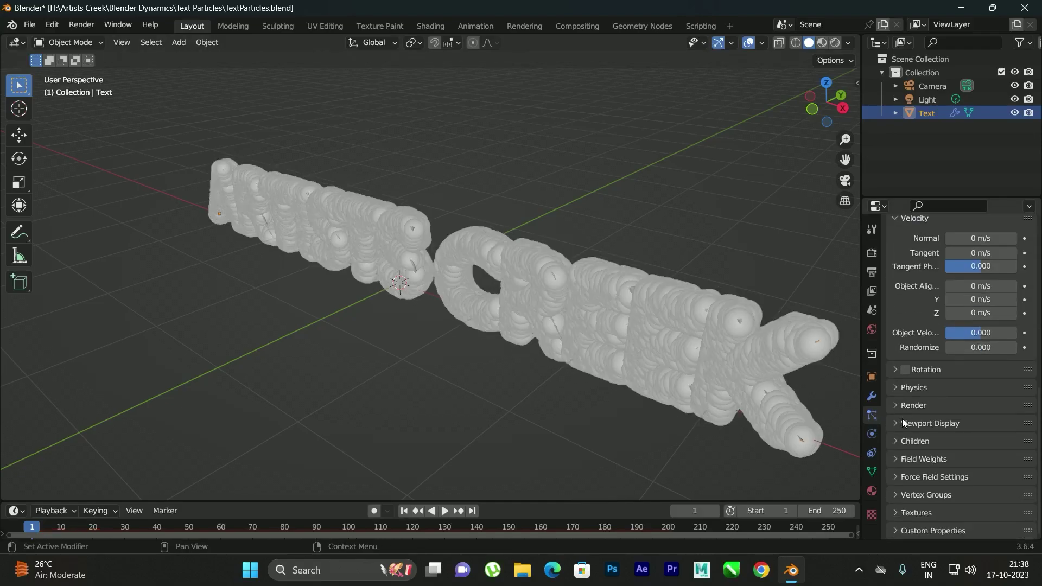
- Set the particle Field Weights gravity to 0 and save the blend file
{"action": "left_click", "coordinate": [899, 458]}
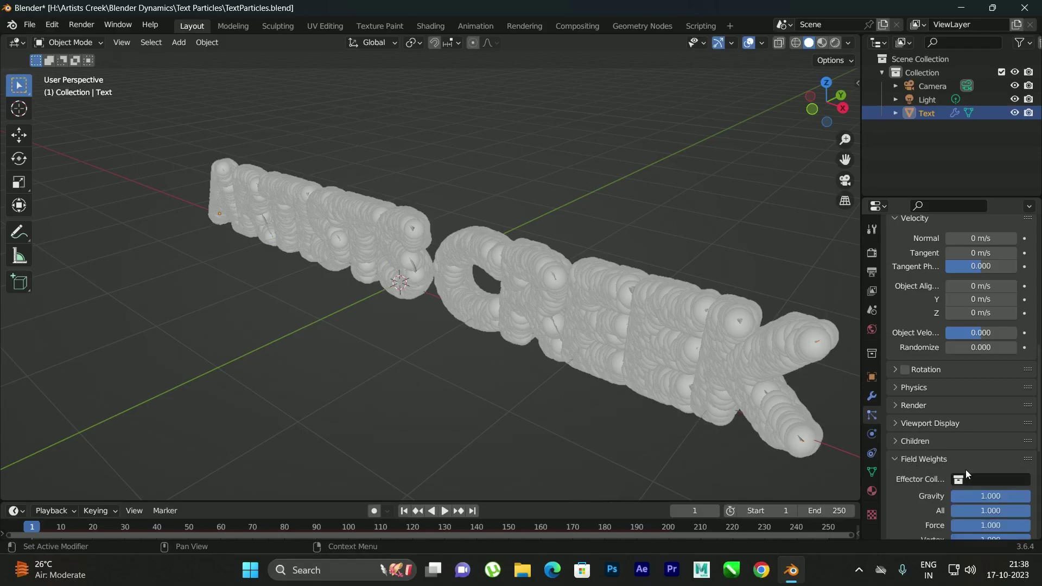
{"action": "left_click", "coordinate": [980, 502]}
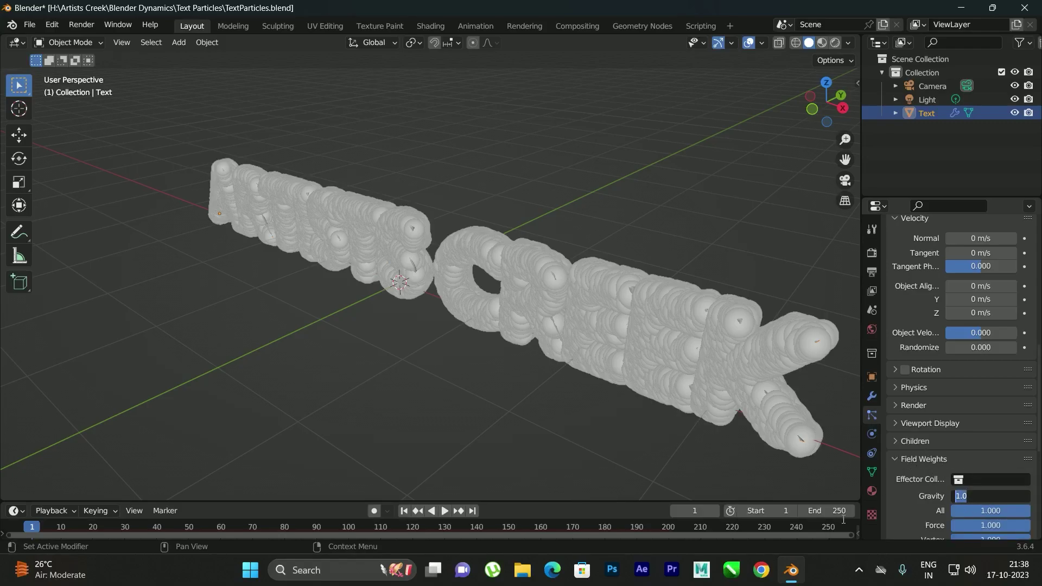
{"action": "type", "text": "0"}
{"action": "key", "text": "Return"}
{"action": "left_click", "coordinate": [489, 272]}
{"action": "key", "text": "ctrl+s"}
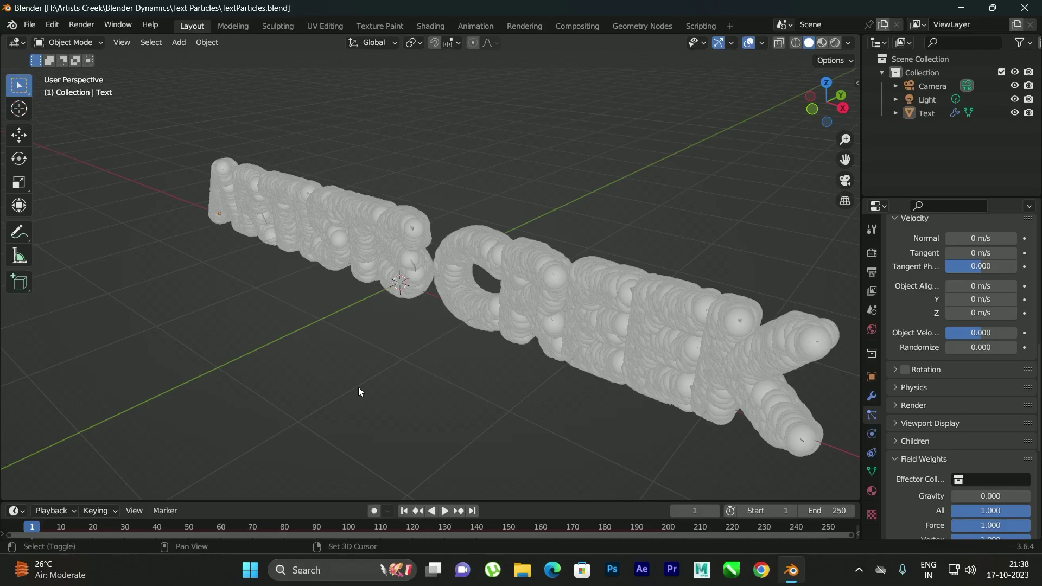
{"action": "key", "text": "shift+a"}
- Add an Ico Sphere mesh to the scene
{"action": "mouse_move", "coordinate": [324, 281]}
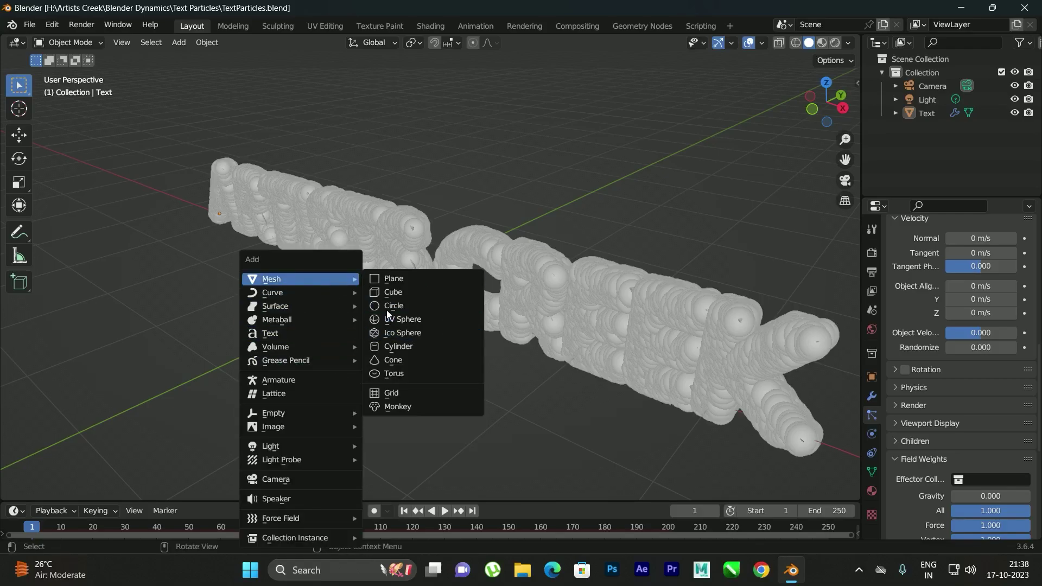
{"action": "left_click", "coordinate": [419, 333]}
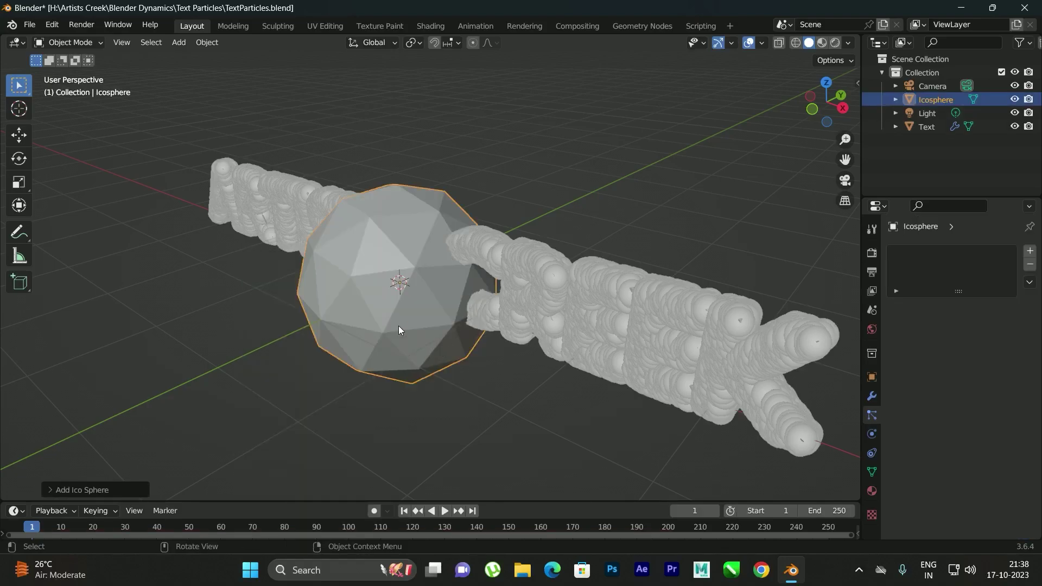
{"action": "scroll", "coordinate": [399, 246], "scroll_direction": "down", "scroll_amount": 3}
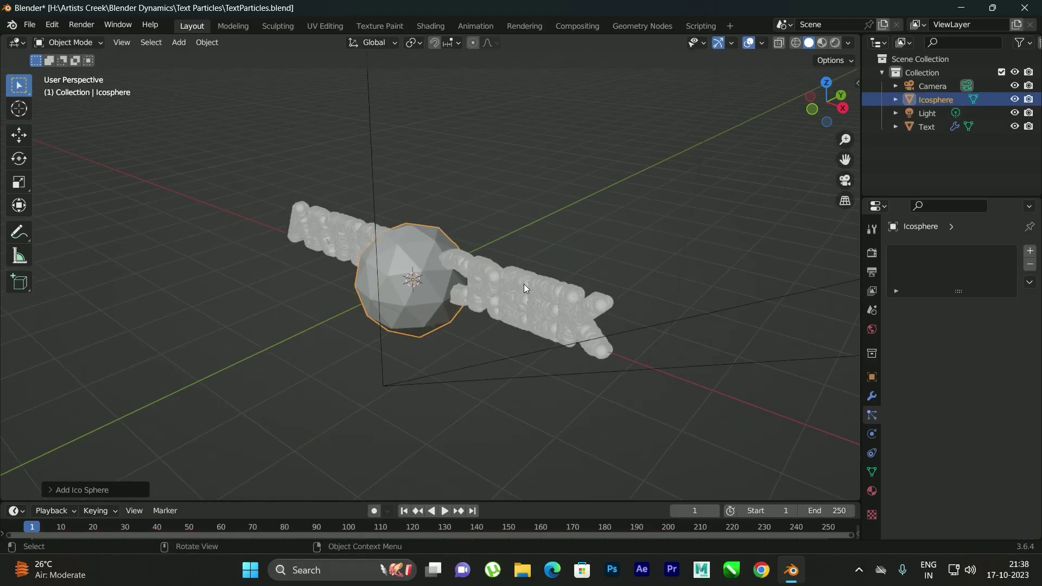
{"action": "scroll", "coordinate": [479, 278], "scroll_direction": "up", "scroll_amount": 2}
{"action": "scroll", "coordinate": [549, 280], "scroll_direction": "up", "scroll_amount": 4}
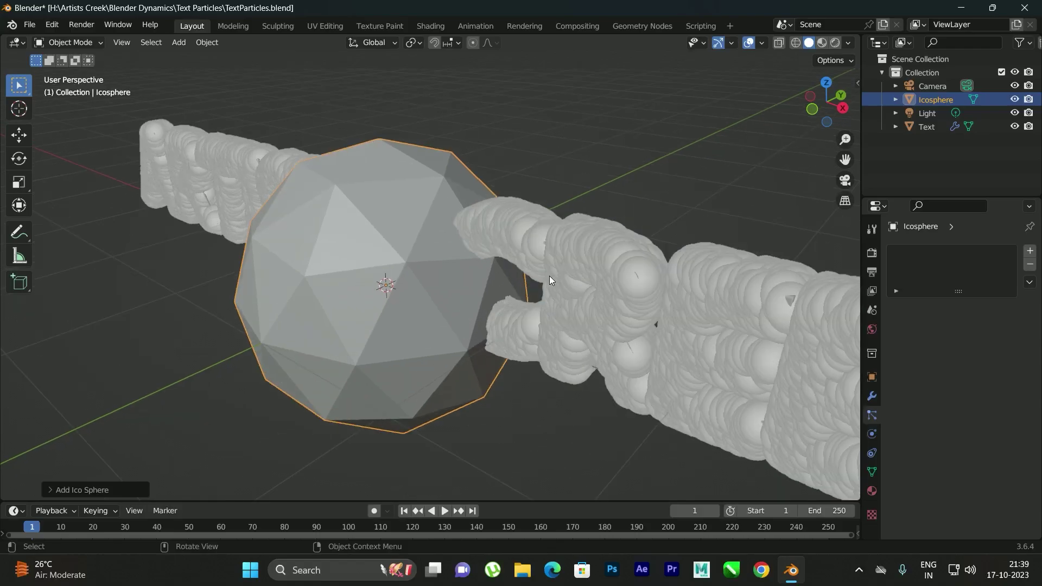
{"action": "scroll", "coordinate": [421, 179], "scroll_direction": "down", "scroll_amount": 2}
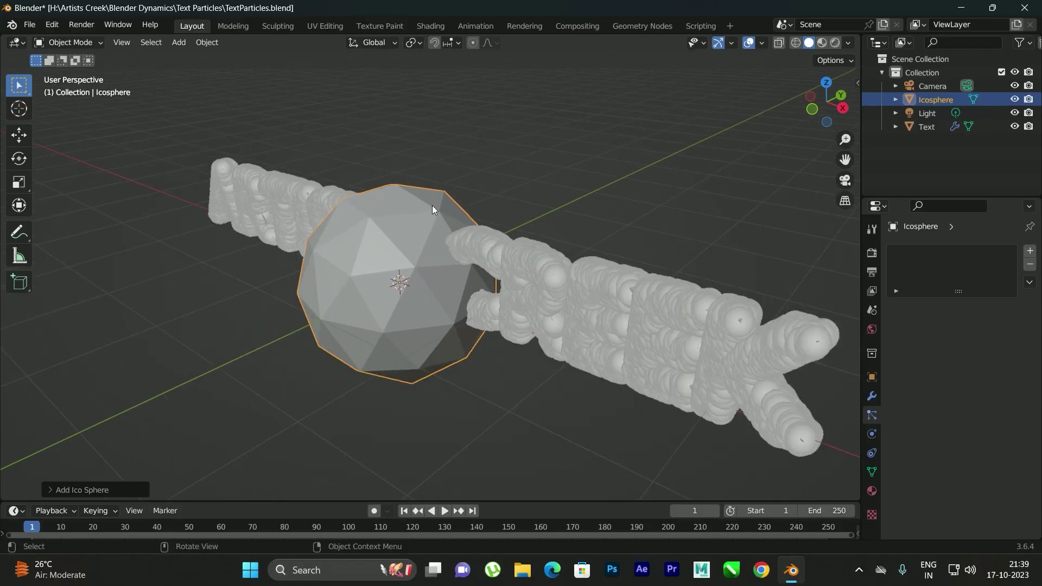
- Make the text's particles render as Object instances of the Icosphere
{"action": "left_click", "coordinate": [618, 317]}
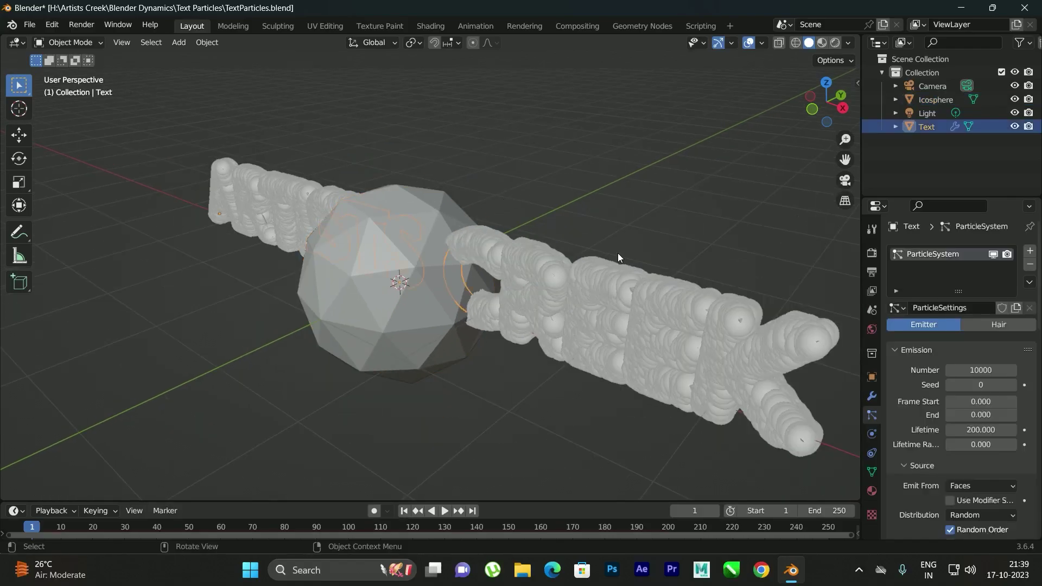
{"action": "scroll", "coordinate": [595, 256], "scroll_direction": "down", "scroll_amount": 2}
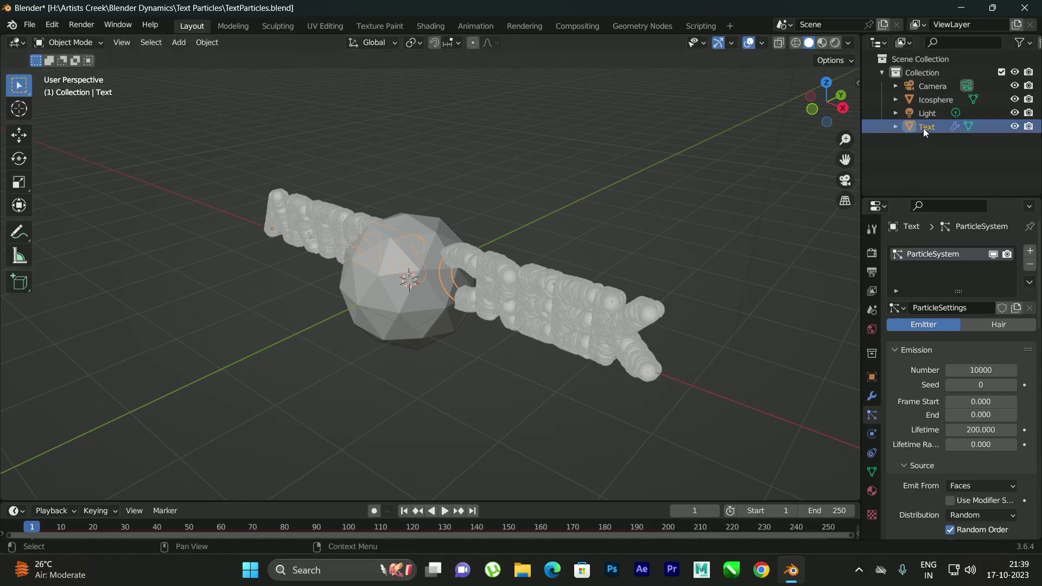
{"action": "scroll", "coordinate": [910, 385], "scroll_direction": "down", "scroll_amount": 6}
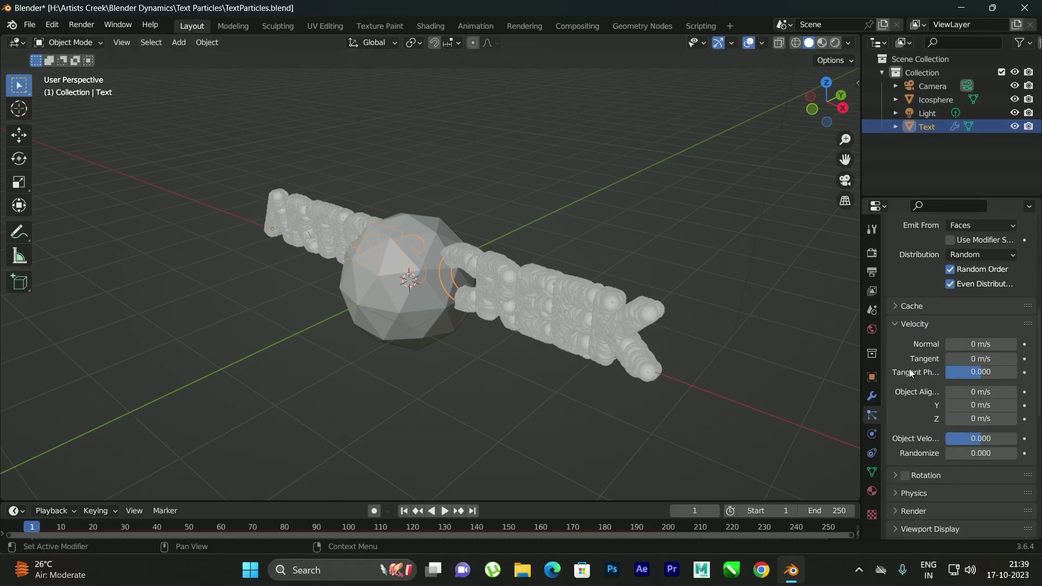
{"action": "scroll", "coordinate": [909, 370], "scroll_direction": "down", "scroll_amount": 4}
{"action": "left_click", "coordinate": [899, 423]}
{"action": "scroll", "coordinate": [913, 399], "scroll_direction": "down", "scroll_amount": 3}
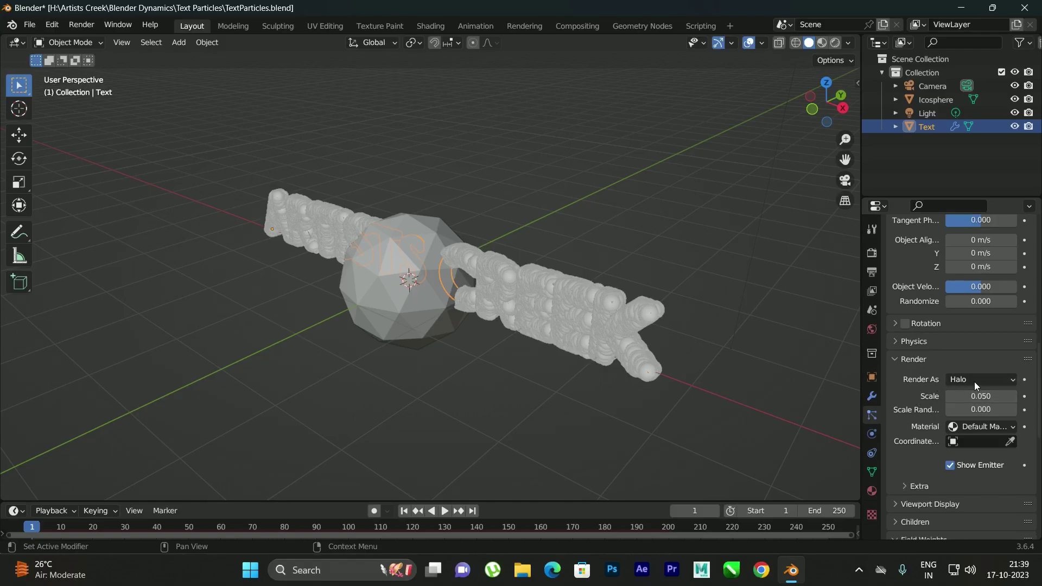
{"action": "left_click", "coordinate": [977, 380]}
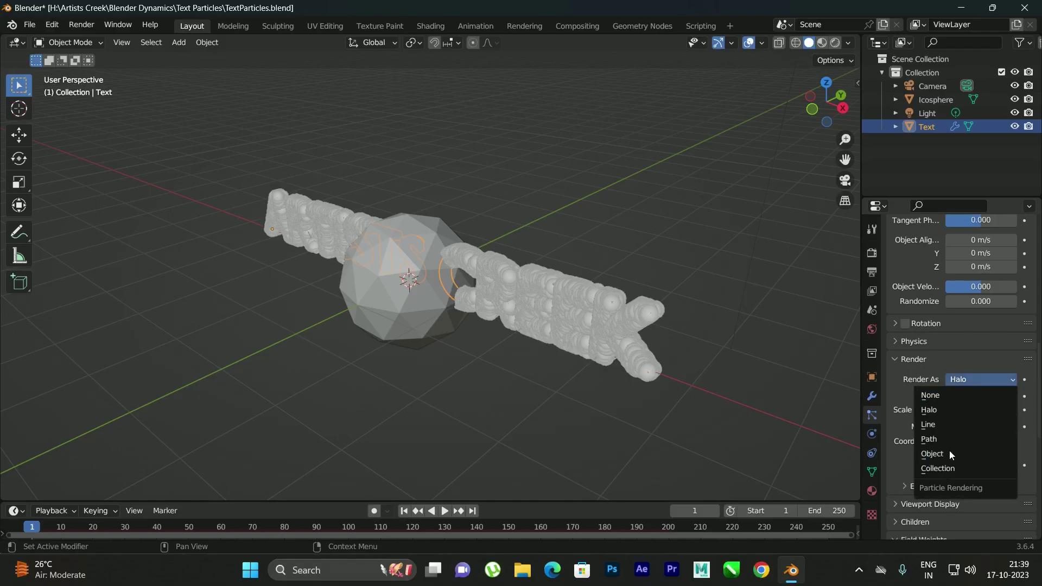
{"action": "left_click", "coordinate": [951, 454]}
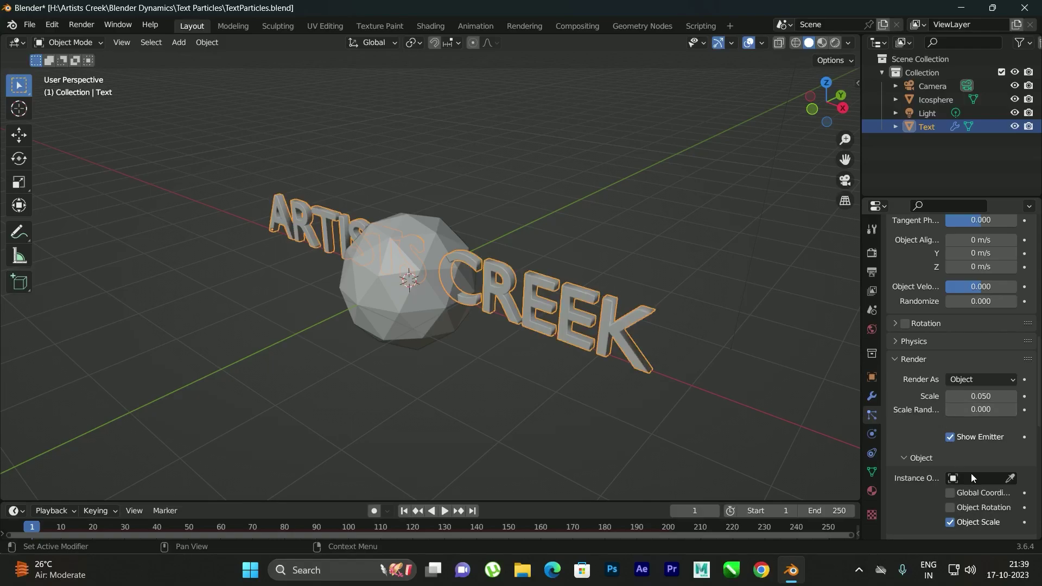
{"action": "scroll", "coordinate": [972, 478], "scroll_direction": "down", "scroll_amount": 3}
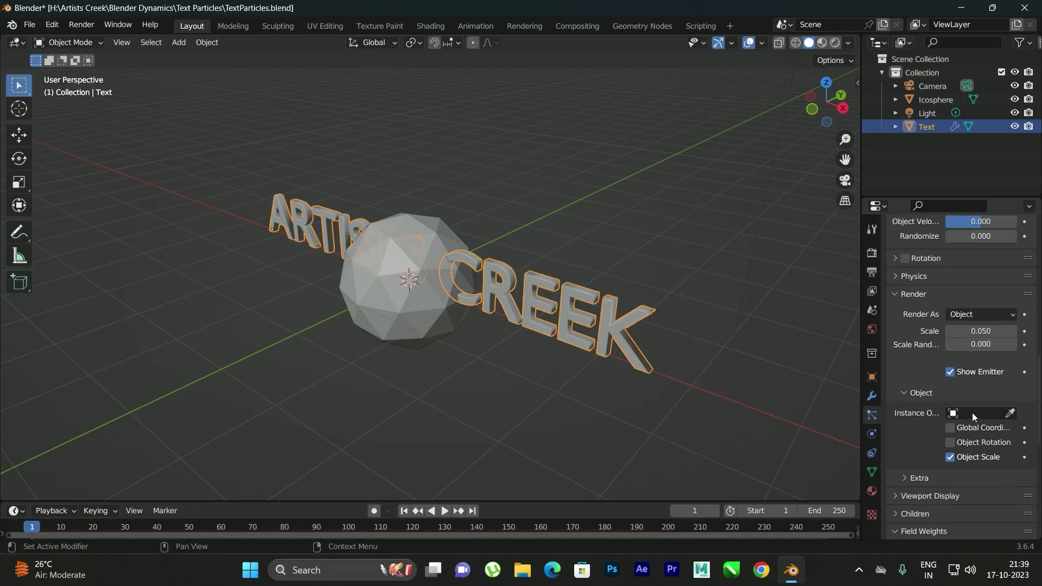
{"action": "left_click", "coordinate": [972, 413]}
{"action": "left_click", "coordinate": [918, 287]}
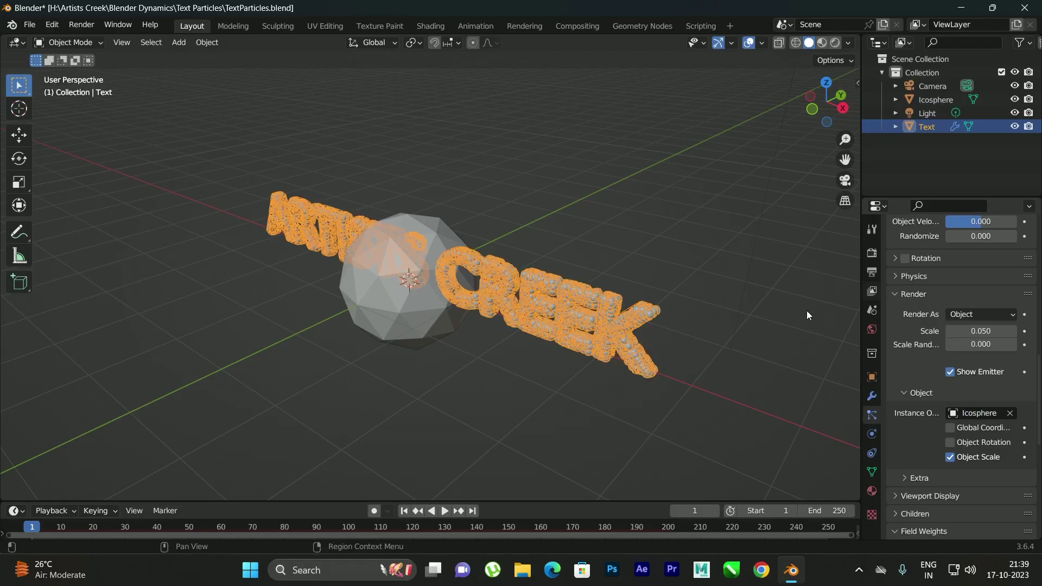
- Orbit around the text to check the icosphere-coated lettering
{"action": "scroll", "coordinate": [701, 313], "scroll_direction": "up", "scroll_amount": 6}
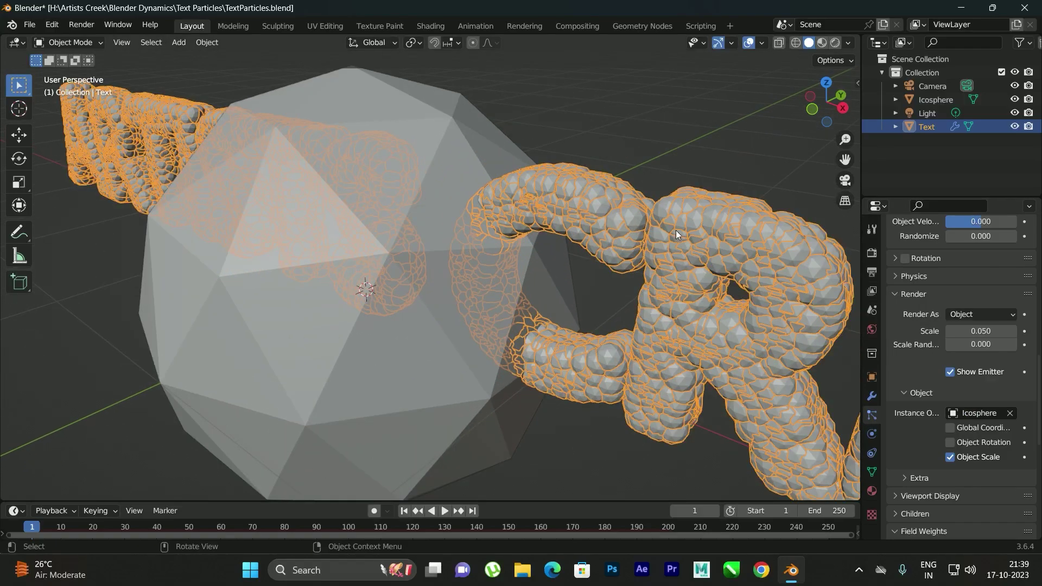
{"action": "middle_click_drag", "start_coordinate": [723, 236], "coordinate": [667, 210]}
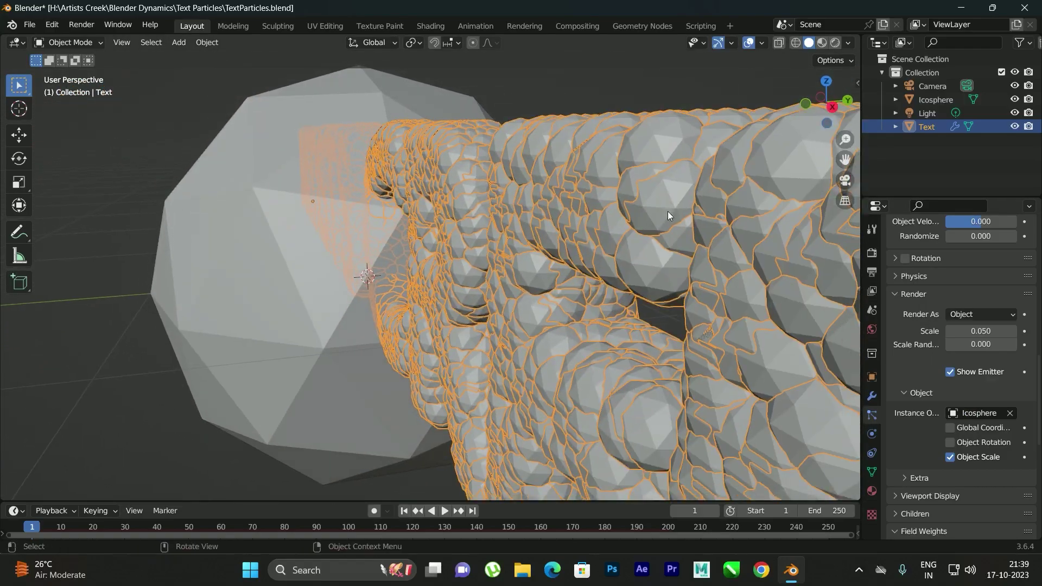
{"action": "scroll", "coordinate": [668, 211], "scroll_direction": "down", "scroll_amount": 6}
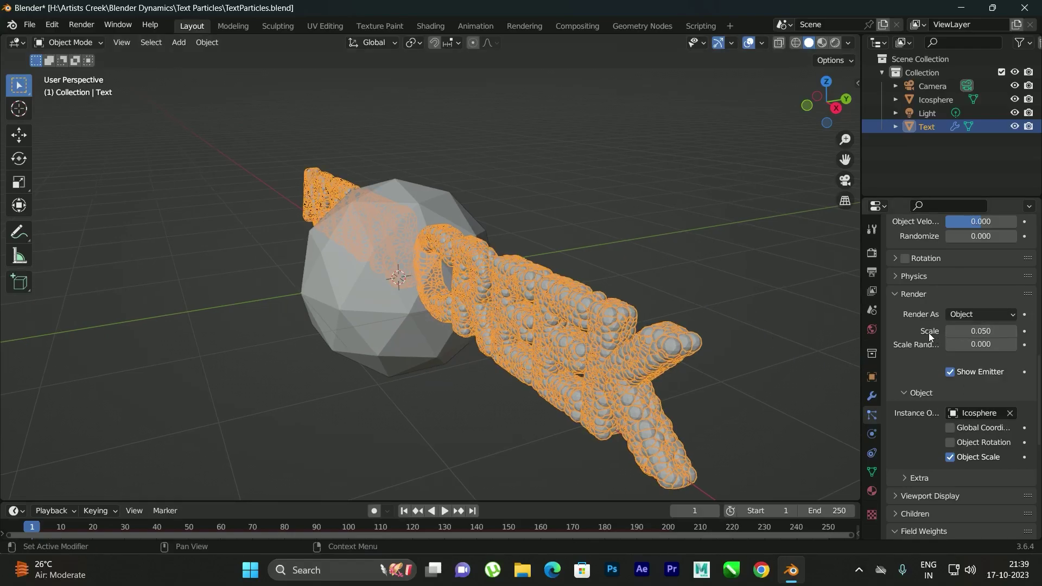
{"action": "left_click", "coordinate": [956, 336]}
- Set the particle render scale to 0.01 with 0.5 scale randomness
{"action": "type", "text": "0.01"}
{"action": "key", "text": "Return"}
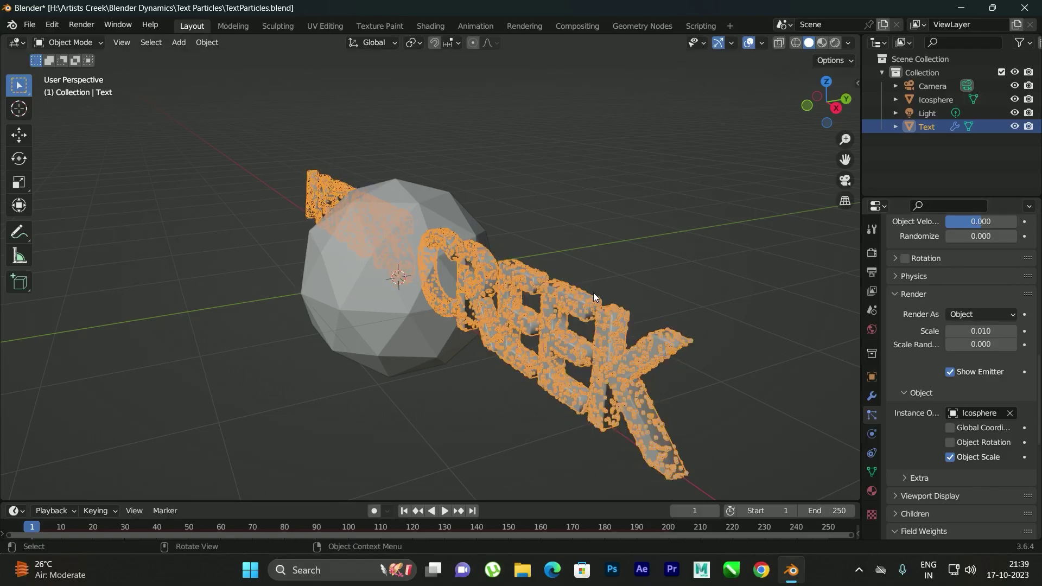
{"action": "scroll", "coordinate": [591, 291], "scroll_direction": "up", "scroll_amount": 4}
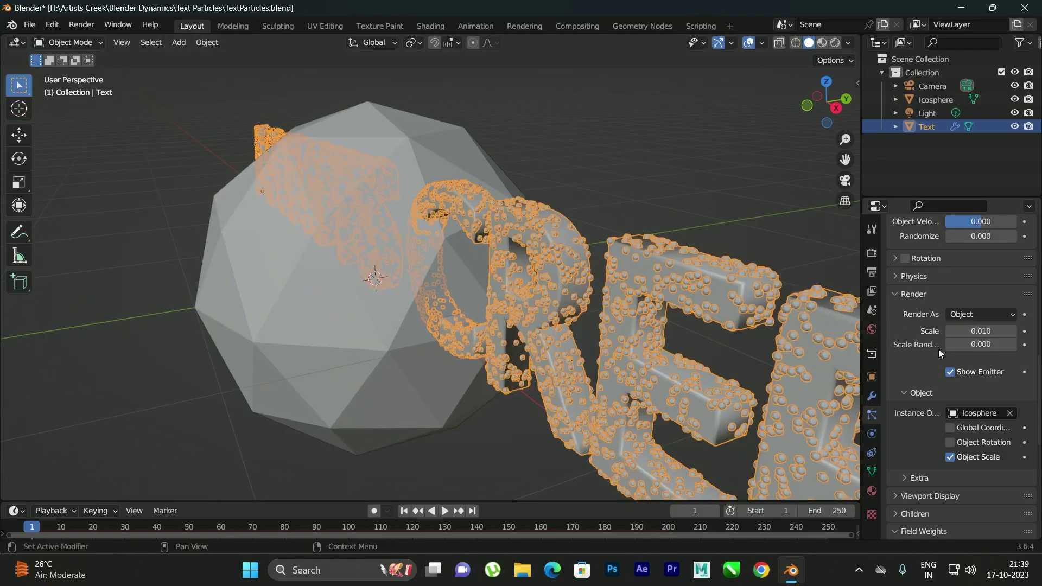
{"action": "left_click", "coordinate": [977, 344]}
{"action": "type", "text": "0.5"}
{"action": "key", "text": "Return"}
- Turn off Show Emitter in both Render and Viewport Display so only particles show
{"action": "left_click", "coordinate": [753, 402]}
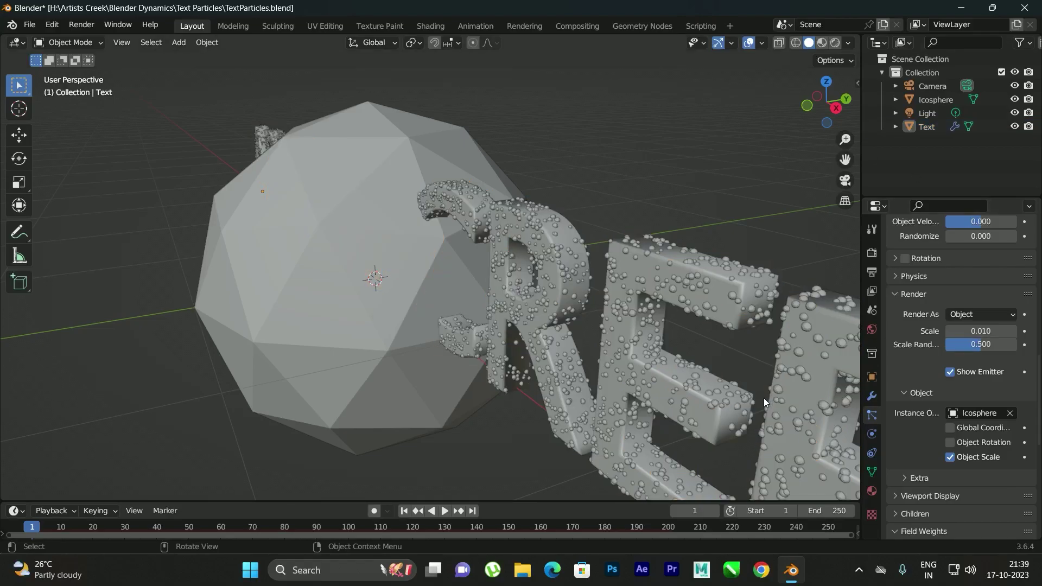
{"action": "left_click", "coordinate": [950, 374]}
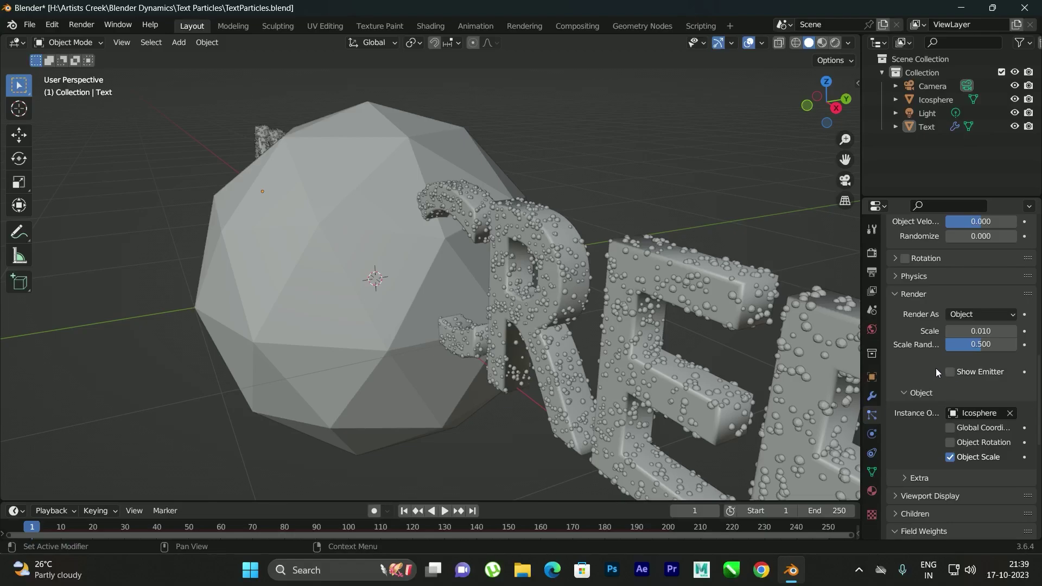
{"action": "scroll", "coordinate": [901, 375], "scroll_direction": "down", "scroll_amount": 3}
{"action": "left_click", "coordinate": [916, 430]}
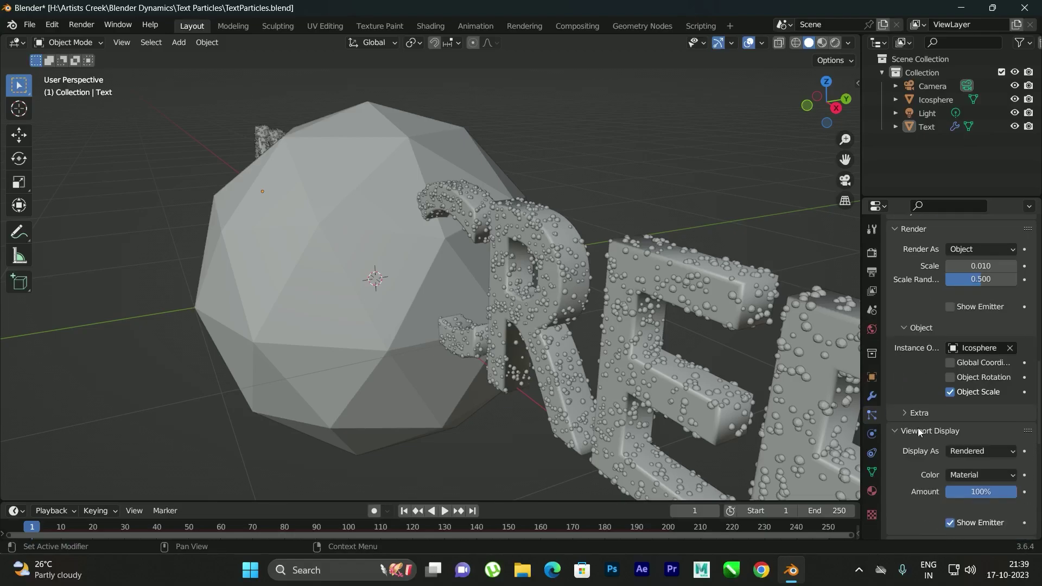
{"action": "scroll", "coordinate": [907, 425], "scroll_direction": "down", "scroll_amount": 2}
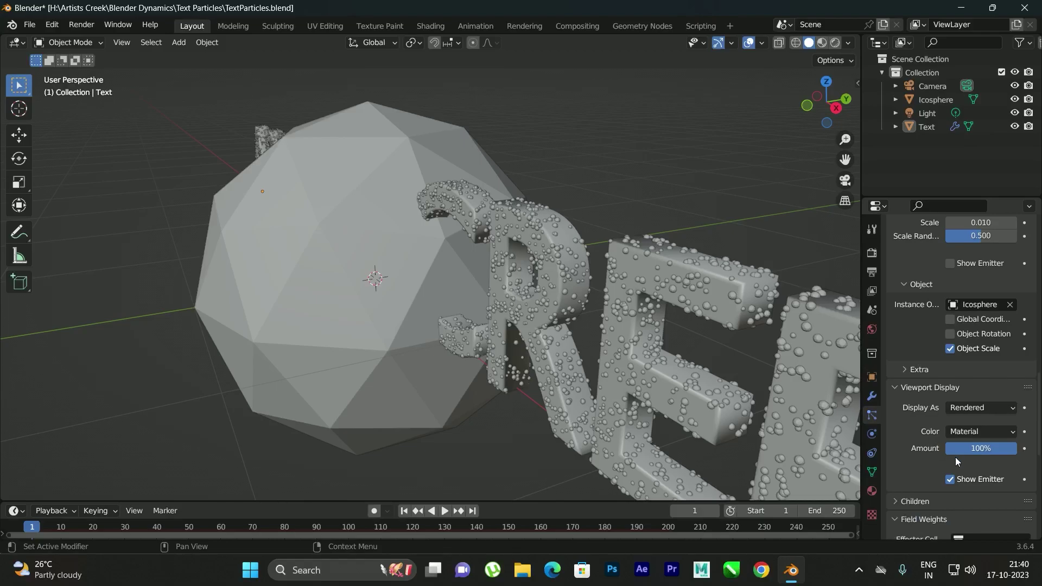
{"action": "left_click", "coordinate": [950, 479]}
{"action": "middle_click_drag", "start_coordinate": [678, 303], "coordinate": [337, 279]}
{"action": "left_click", "coordinate": [337, 279]}
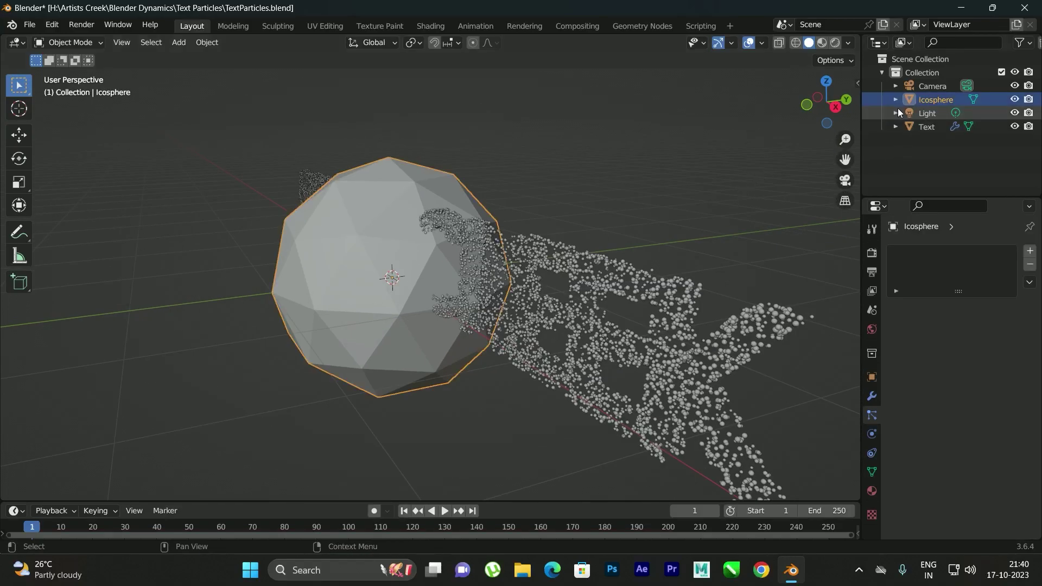
- Hide the Icosphere from the viewport, orbit toward the text, and save the file
{"action": "left_click", "coordinate": [1014, 99]}
{"action": "middle_click_drag", "start_coordinate": [554, 211], "coordinate": [563, 263]}
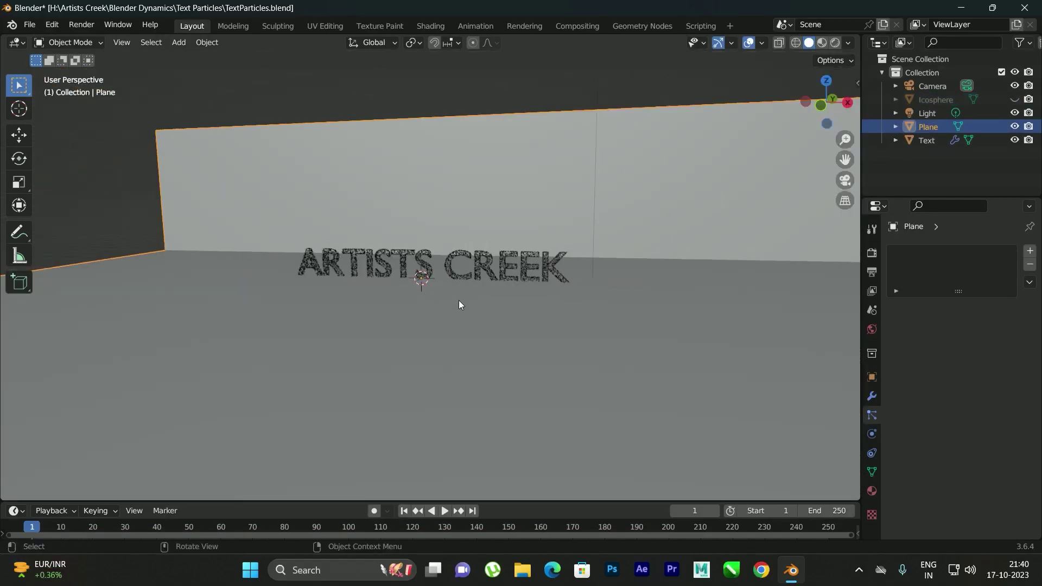
{"action": "middle_click_drag", "start_coordinate": [458, 301], "coordinate": [429, 269]}
{"action": "scroll", "coordinate": [429, 272], "scroll_direction": "up", "scroll_amount": 2}
{"action": "key", "text": "ctrl+s"}
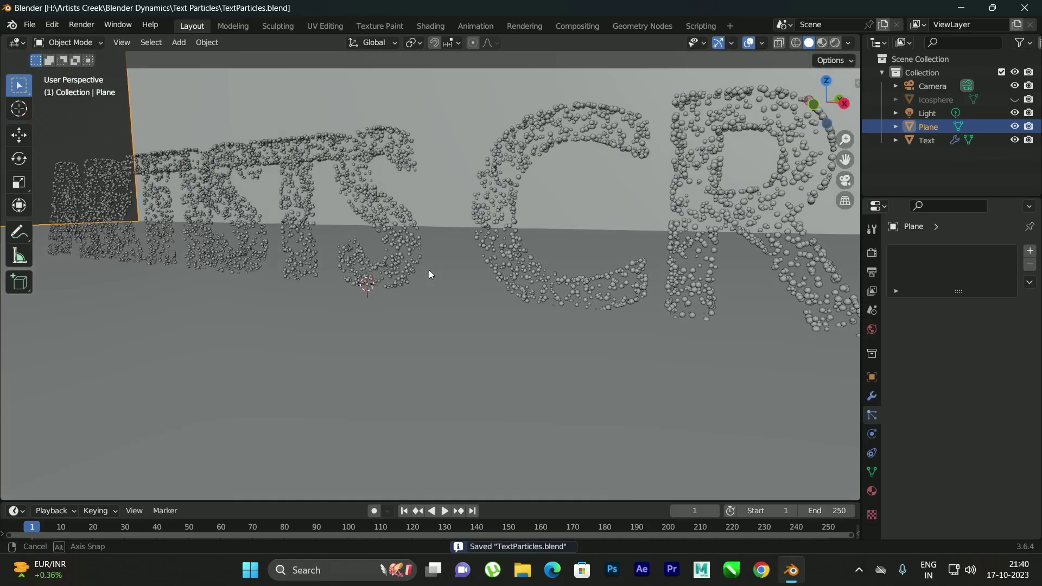
- Raise the text's particle count to 80000
{"action": "left_click", "coordinate": [928, 140]}
{"action": "left_click", "coordinate": [984, 373]}
{"action": "type", "text": "80000"}
{"action": "key", "text": "Return"}
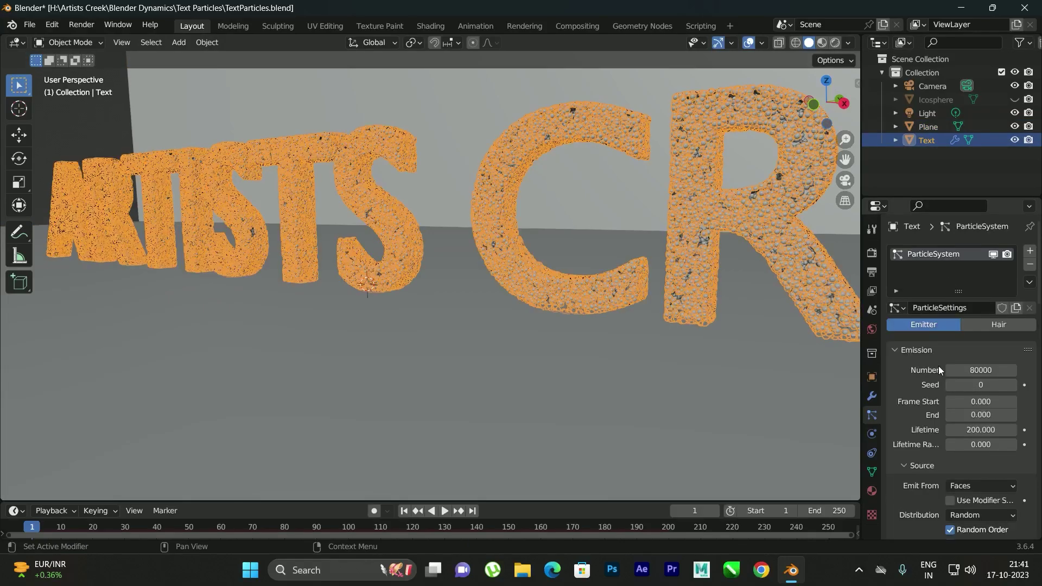
- Orbit and zoom to view the densely packed particle lettering at an angle
{"action": "scroll", "coordinate": [722, 247], "scroll_direction": "up", "scroll_amount": 8}
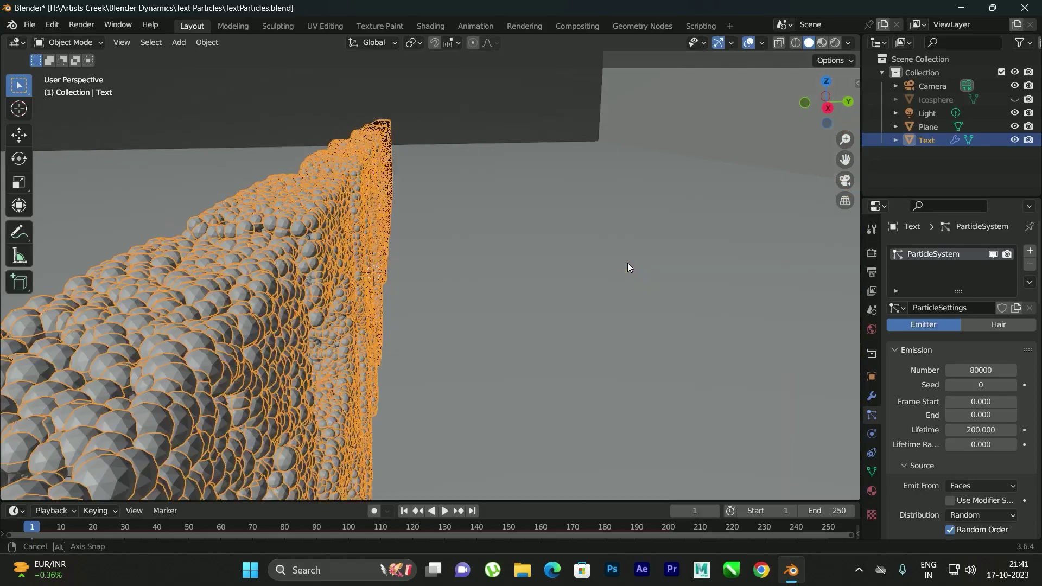
{"action": "middle_click_drag", "start_coordinate": [627, 263], "coordinate": [569, 247]}
{"action": "scroll", "coordinate": [568, 246], "scroll_direction": "down", "scroll_amount": 10}
{"action": "scroll", "coordinate": [519, 247], "scroll_direction": "up", "scroll_amount": 4}
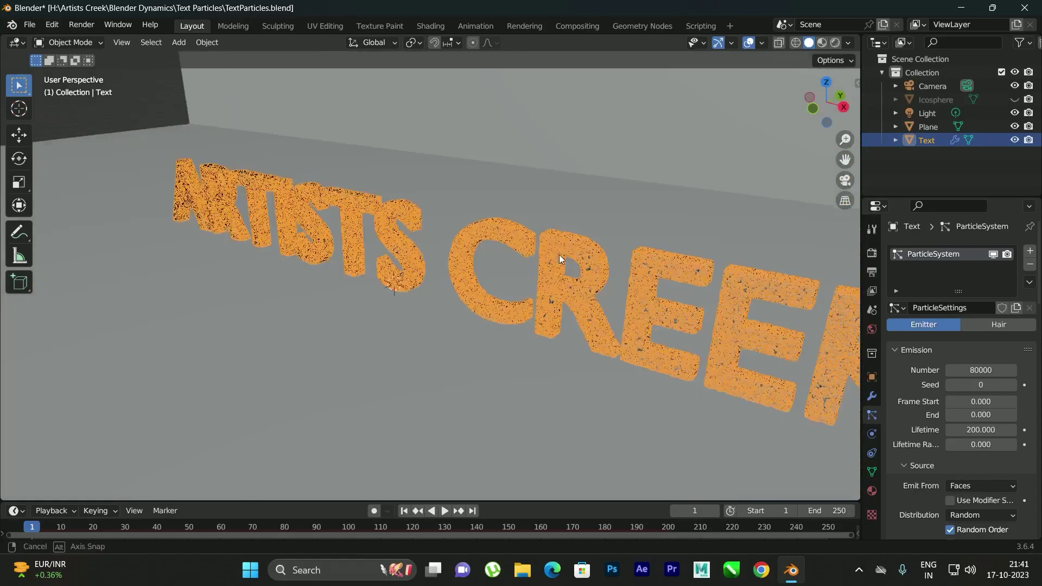
{"action": "scroll", "coordinate": [457, 253], "scroll_direction": "up", "scroll_amount": 8}
{"action": "mouse_move", "coordinate": [451, 259]}
{"action": "middle_mouse_down"}
{"action": "mouse_move", "coordinate": [497, 259]}
{"action": "mouse_move", "coordinate": [463, 275]}
{"action": "middle_mouse_up"}
{"action": "left_click", "coordinate": [502, 271]}
{"action": "scroll", "coordinate": [501, 287], "scroll_direction": "down", "scroll_amount": 4}
{"action": "scroll", "coordinate": [463, 275], "scroll_direction": "up", "scroll_amount": 3}
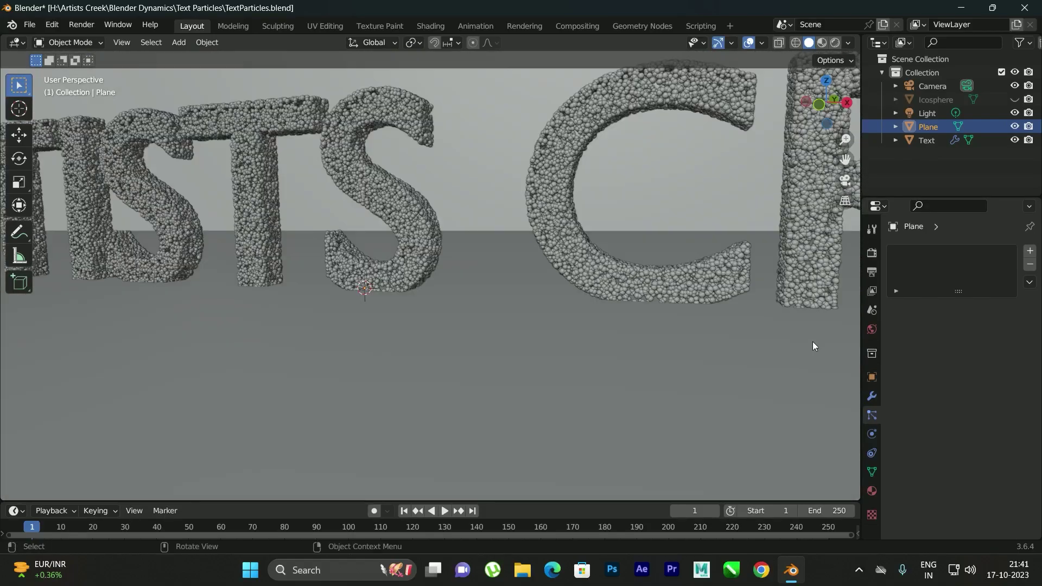
{"action": "scroll", "coordinate": [516, 229], "scroll_direction": "down", "scroll_amount": 3}
{"action": "middle_click_drag", "start_coordinate": [519, 229], "coordinate": [510, 250]}
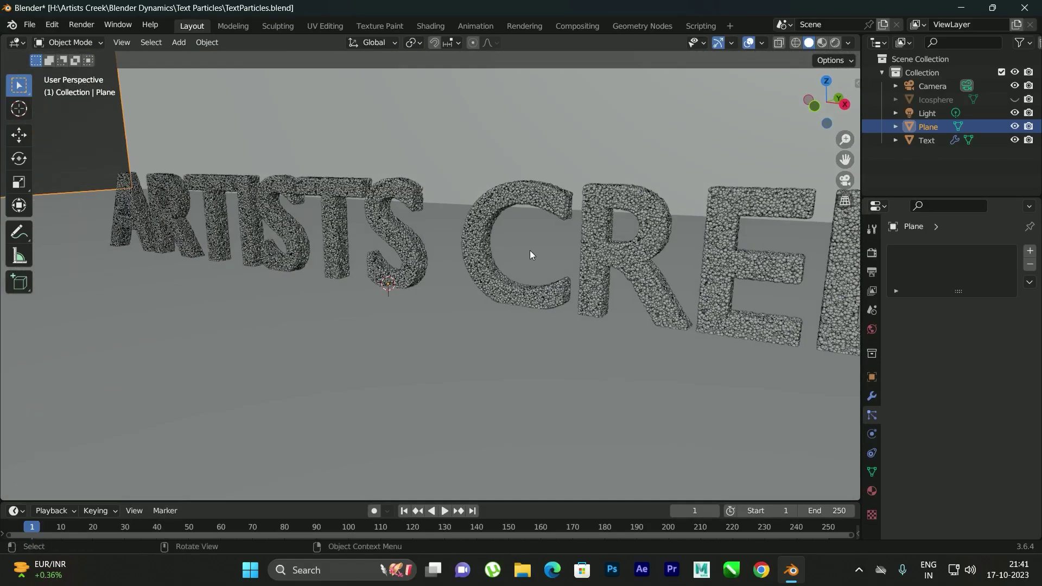
- Create a new material for the Icosphere with an Emission surface shader
{"action": "left_click", "coordinate": [934, 99]}
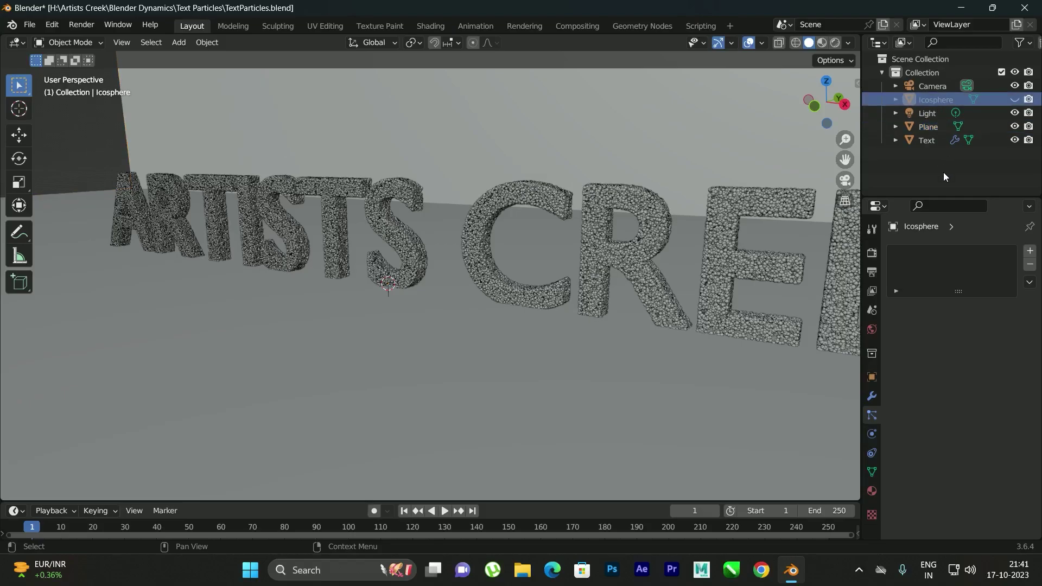
{"action": "left_click", "coordinate": [871, 491]}
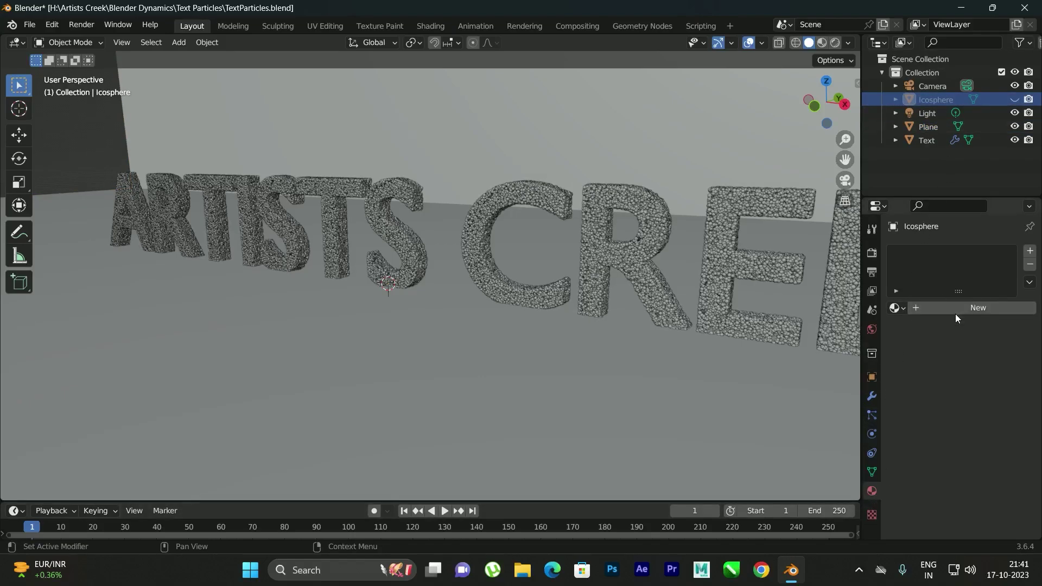
{"action": "left_click", "coordinate": [1034, 308]}
{"action": "scroll", "coordinate": [920, 373], "scroll_direction": "down", "scroll_amount": 2}
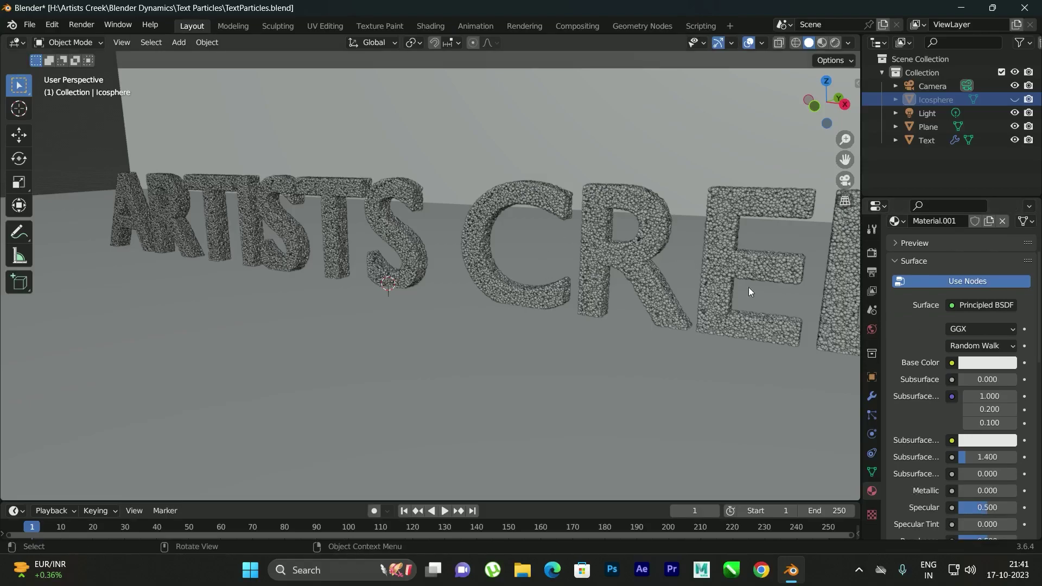
{"action": "left_click", "coordinate": [969, 305]}
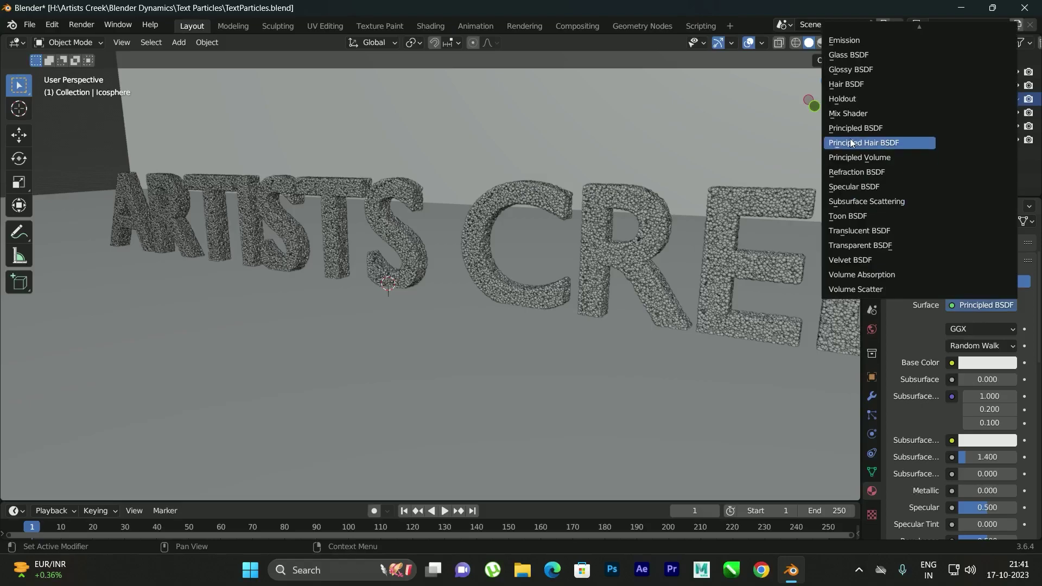
{"action": "scroll", "coordinate": [868, 71], "scroll_direction": "up", "scroll_amount": 2}
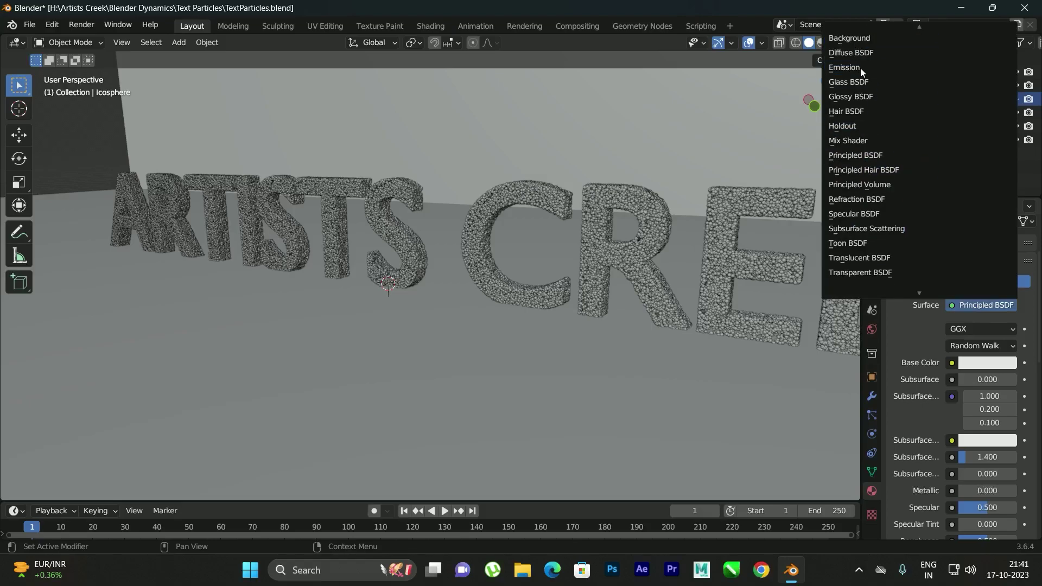
{"action": "left_click", "coordinate": [861, 68]}
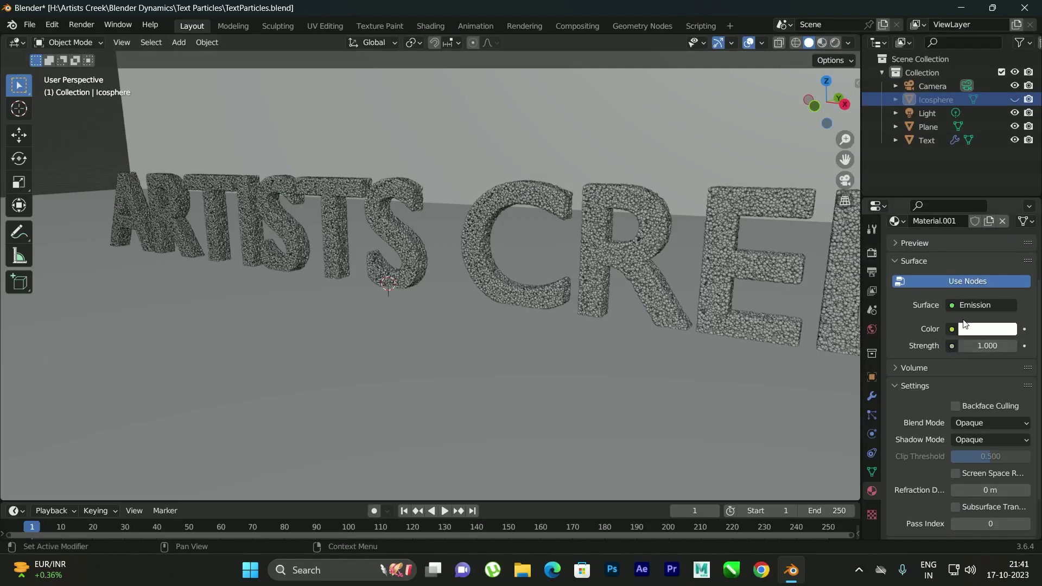
- Set emission strength to 10 and a saturated blue colour, previewing in Rendered shading
{"action": "left_click", "coordinate": [993, 342]}
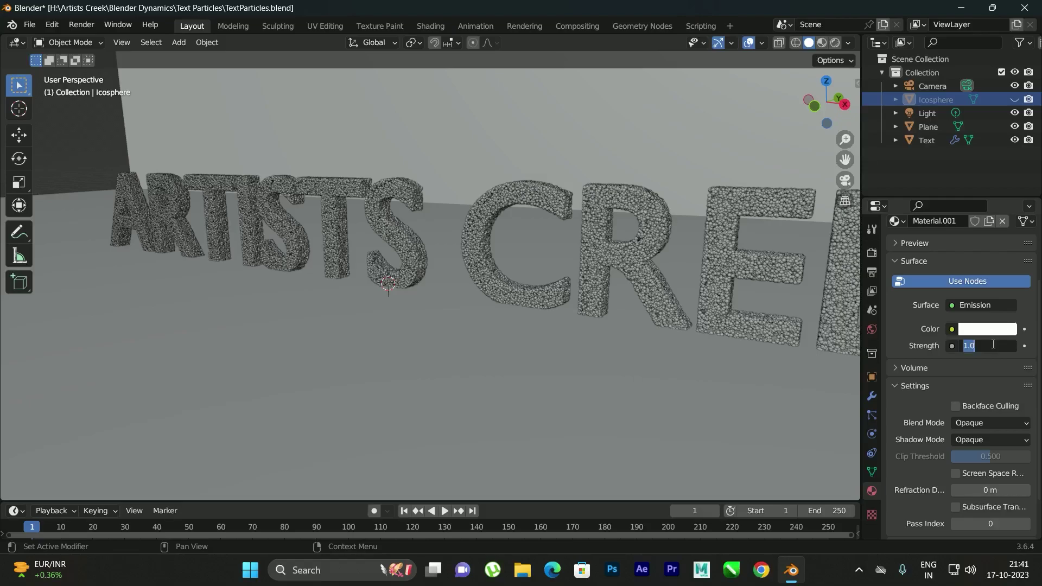
{"action": "type", "text": "1"}
{"action": "key", "text": "Return"}
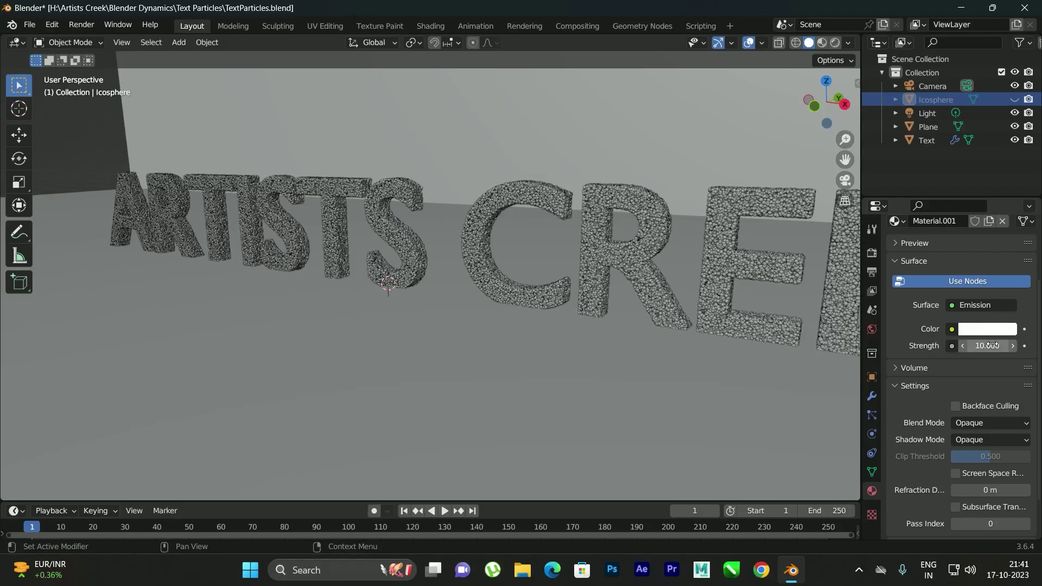
{"action": "left_click", "coordinate": [836, 45]}
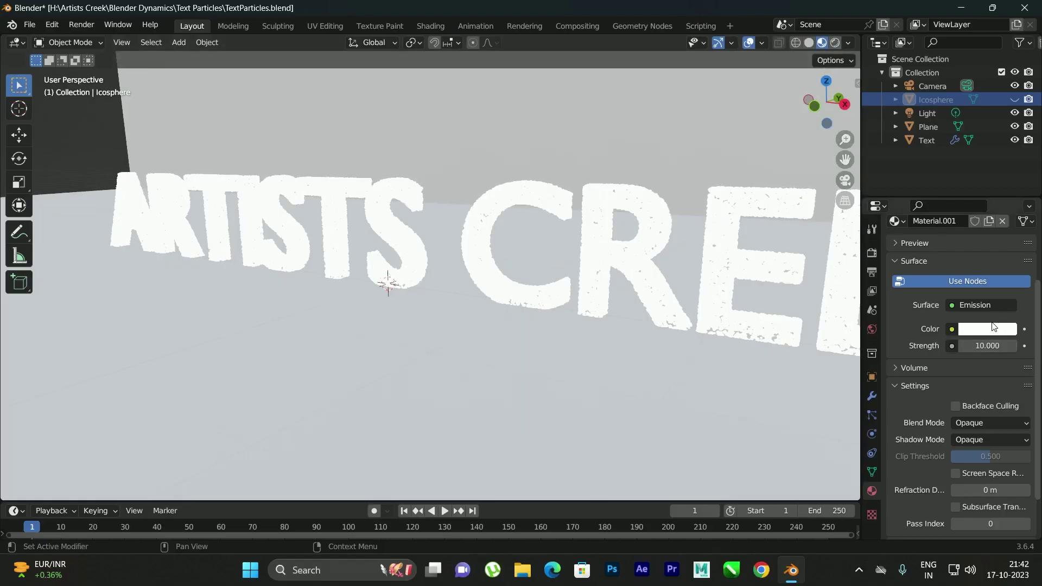
{"action": "left_click", "coordinate": [992, 331]}
{"action": "left_click", "coordinate": [970, 139]}
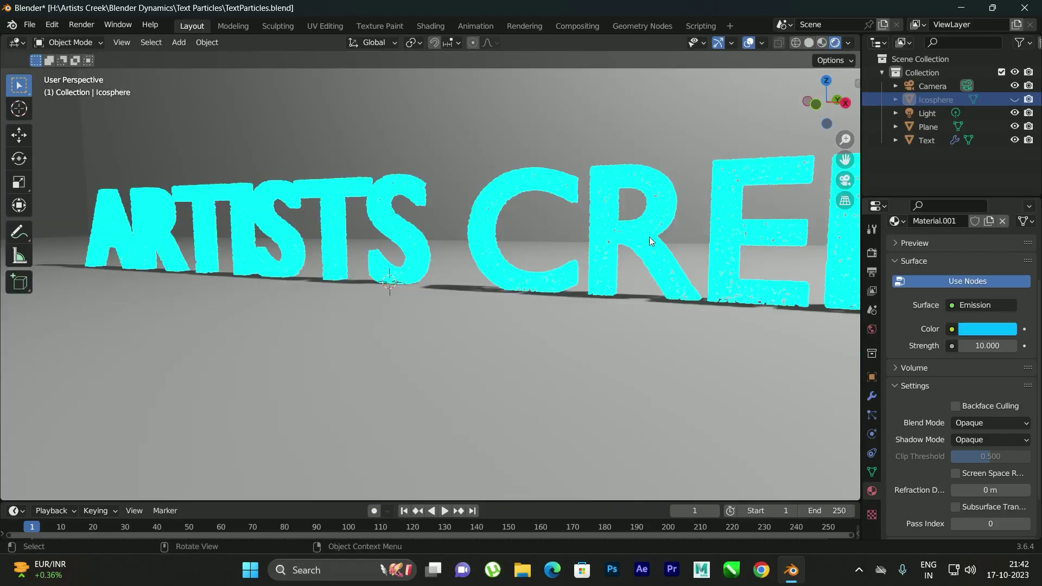
{"action": "middle_click_drag", "start_coordinate": [649, 237], "coordinate": [700, 242]}
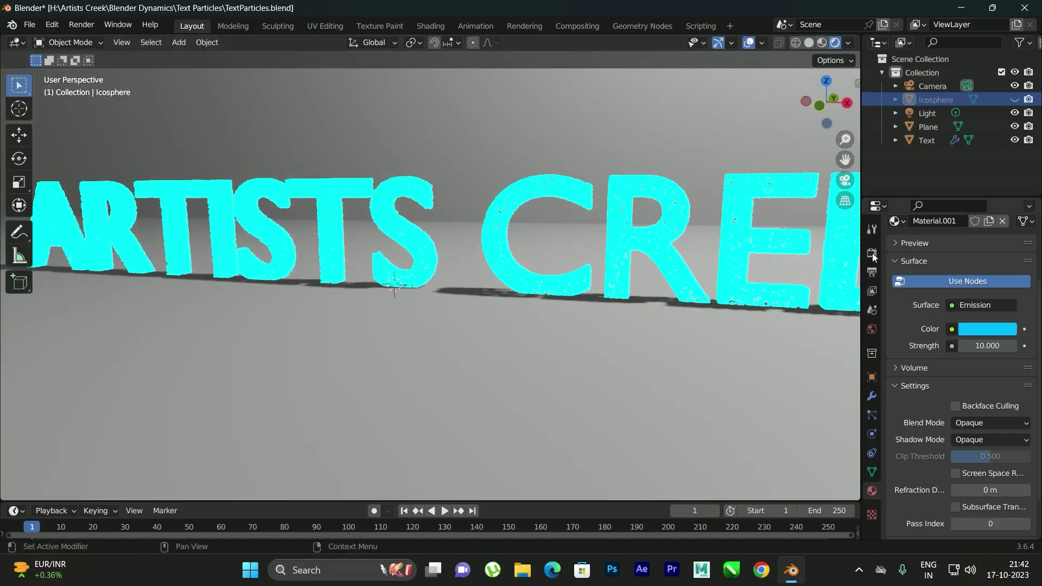
- Enable Bloom in the Eevee render settings so the cyan letters glow
{"action": "left_click", "coordinate": [871, 253]}
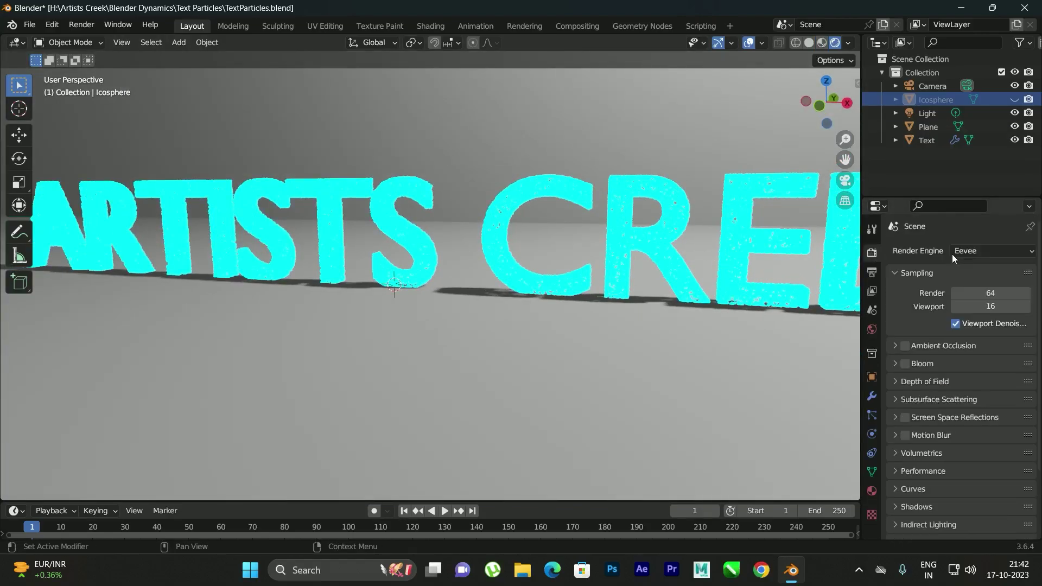
{"action": "left_click", "coordinate": [905, 365]}
{"action": "middle_click_drag", "start_coordinate": [737, 298], "coordinate": [673, 296]}
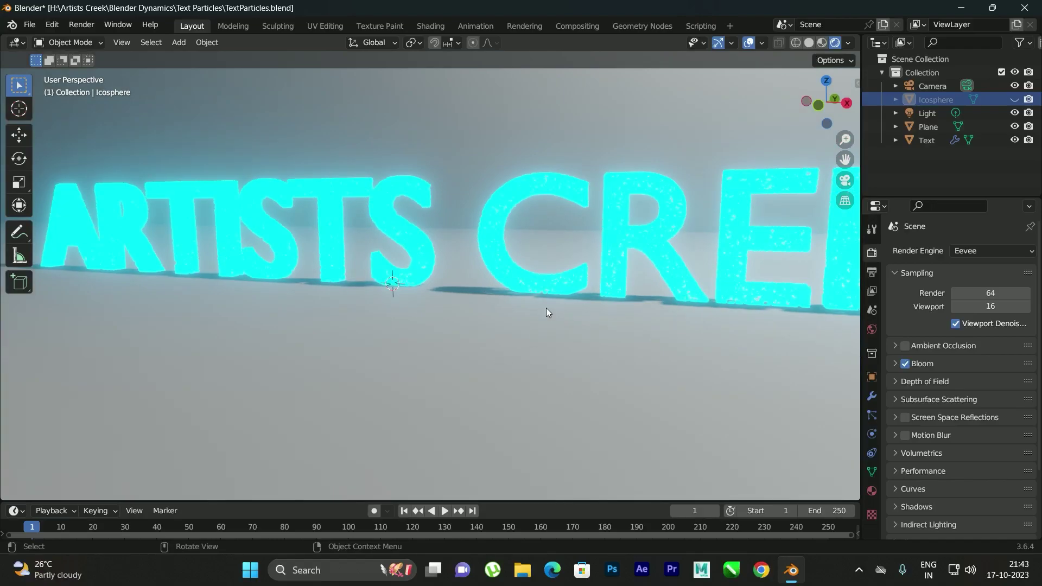
- Preview Material Preview shading, then return the viewport to Solid shading at a side angle
{"action": "left_click", "coordinate": [824, 45]}
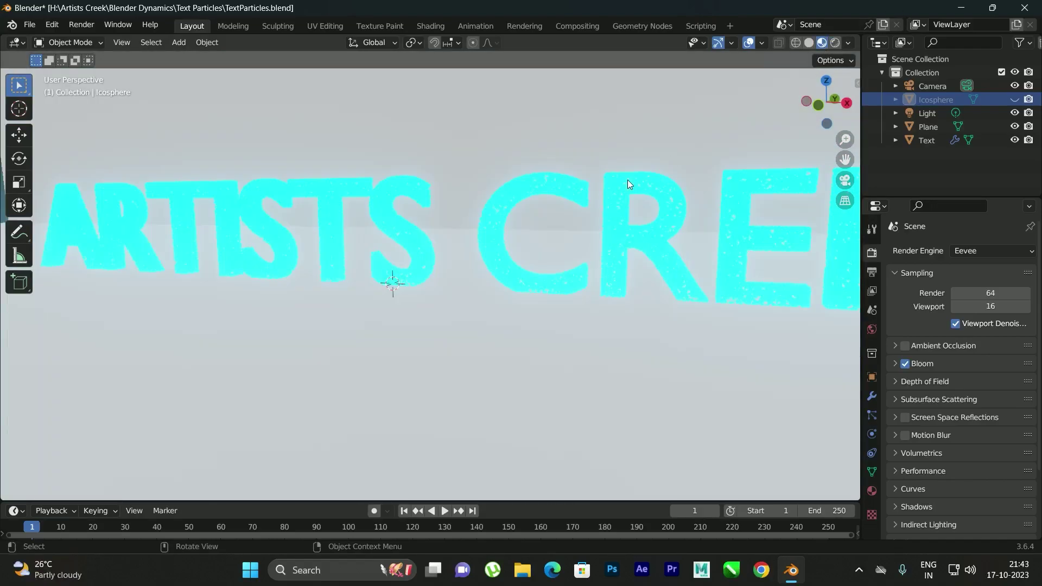
{"action": "left_click", "coordinate": [810, 44]}
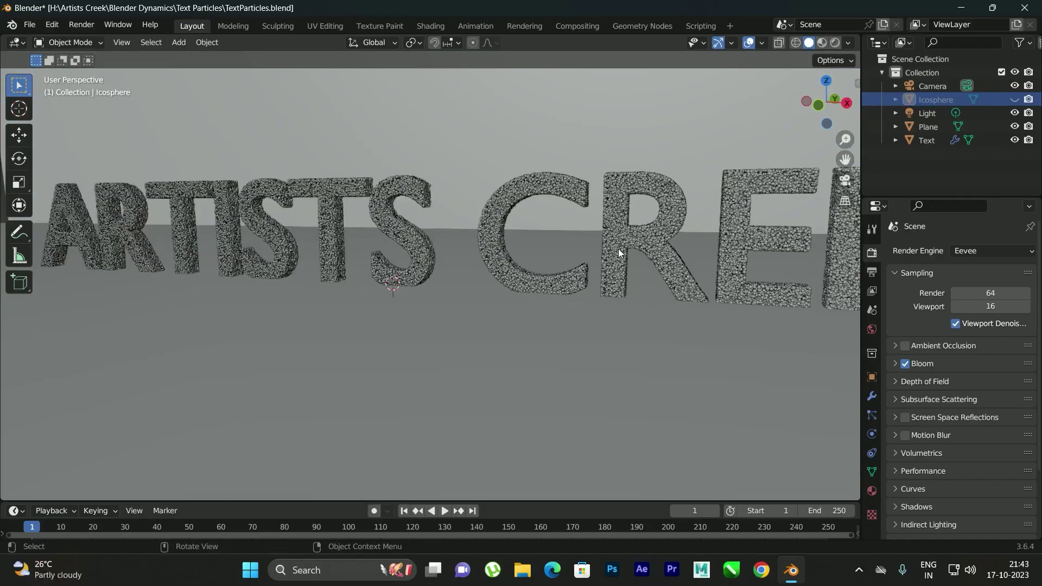
{"action": "middle_click_drag", "start_coordinate": [486, 221], "coordinate": [543, 238]}
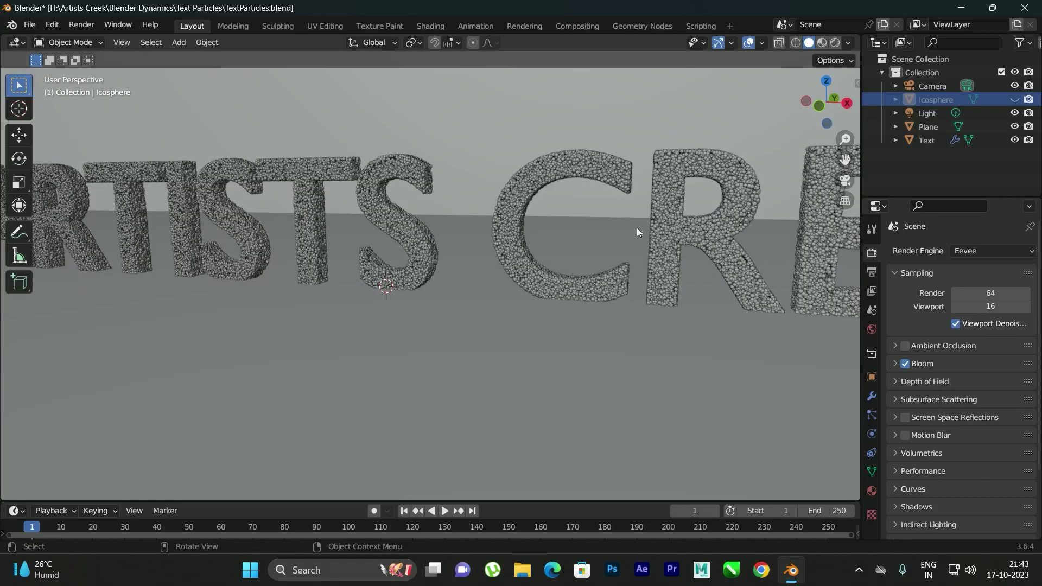
- Reduce the Text object's particle emission number to 20000
{"action": "left_click", "coordinate": [926, 141]}
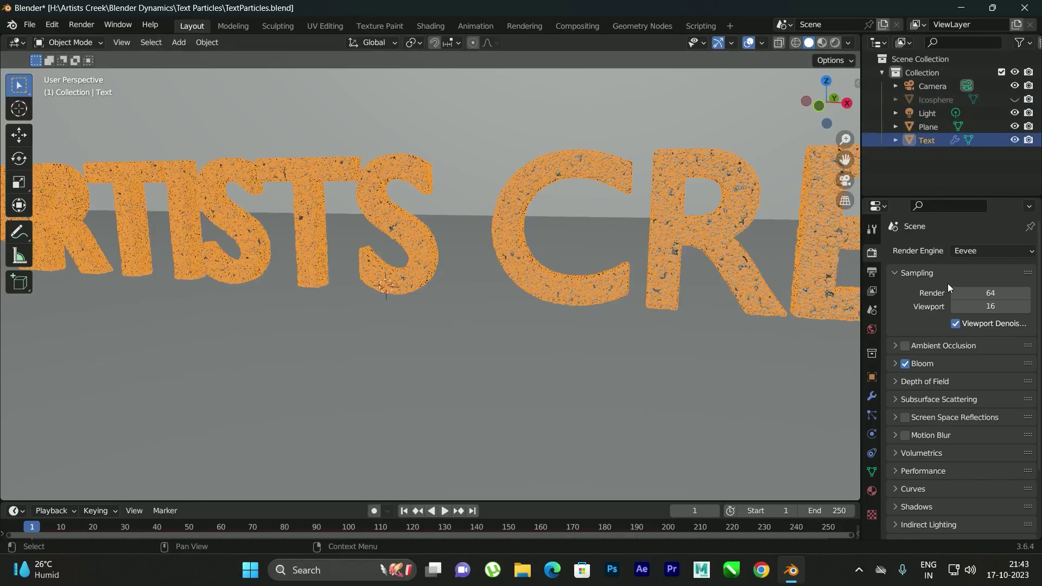
{"action": "left_click", "coordinate": [872, 419]}
{"action": "left_click", "coordinate": [984, 371]}
{"action": "type", "text": "20000"}
{"action": "key", "text": "Return"}
- Select the Plane, play the particle animation briefly, and rewind to the first frame
{"action": "left_click", "coordinate": [363, 310]}
{"action": "middle_click_drag", "start_coordinate": [327, 368], "coordinate": [398, 231]}
{"action": "scroll", "coordinate": [526, 267], "scroll_direction": "down", "scroll_amount": 3}
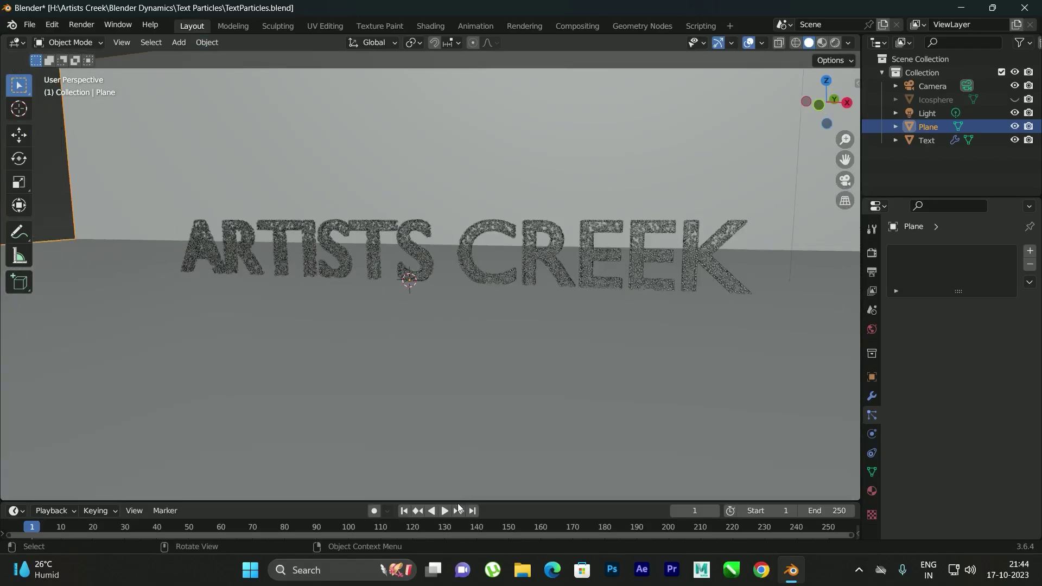
{"action": "left_click", "coordinate": [446, 510]}
{"action": "left_click", "coordinate": [446, 509]}
{"action": "left_click", "coordinate": [404, 510]}
{"action": "middle_click_drag", "start_coordinate": [486, 301], "coordinate": [442, 288]}
- Add a Turbulence force field to the scene
{"action": "key", "text": "shift+a"}
{"action": "mouse_move", "coordinate": [431, 520]}
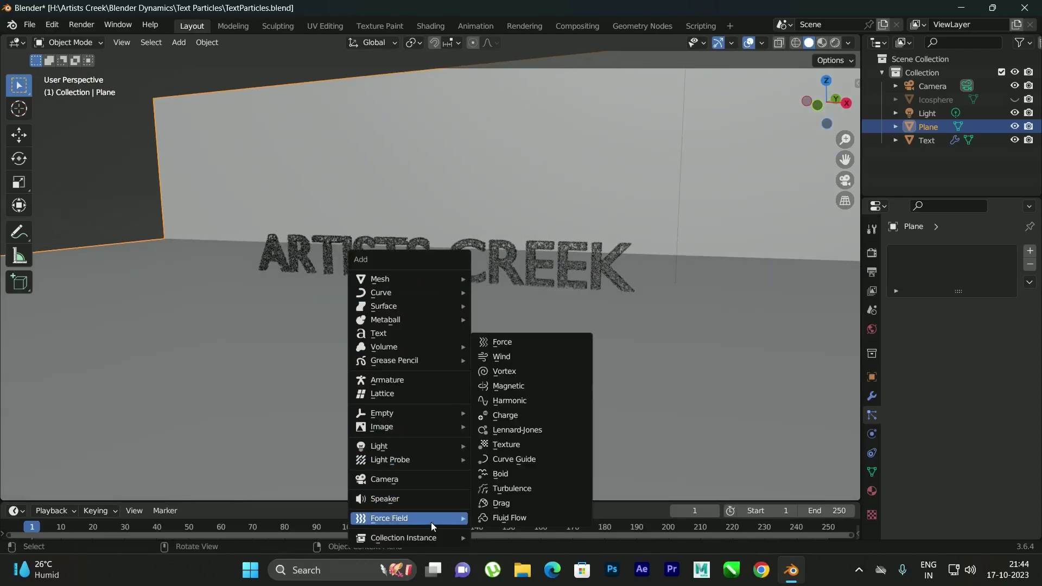
{"action": "left_click", "coordinate": [517, 490]}
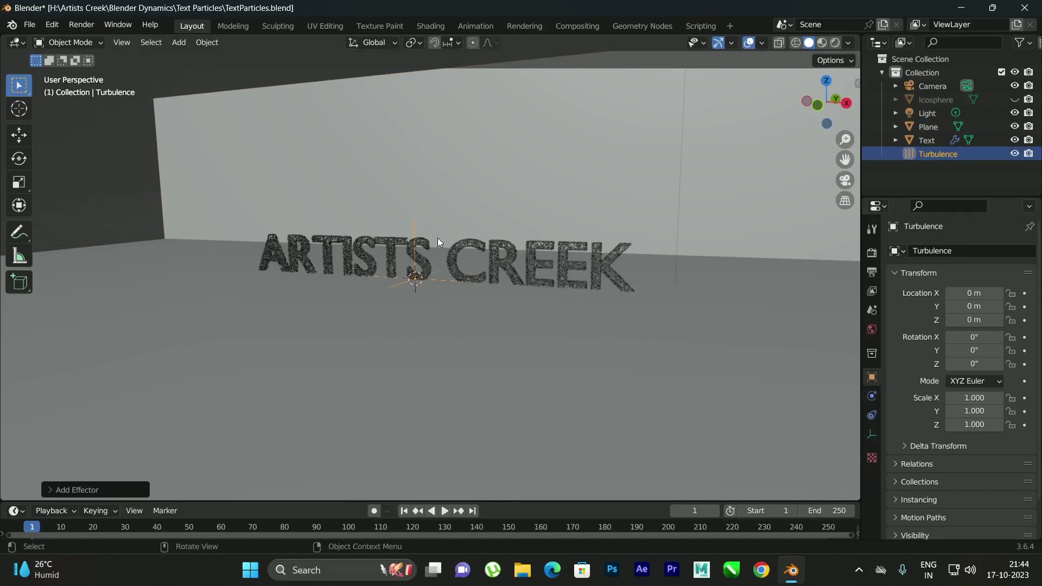
- Set the Turbulence field's strength to 5
{"action": "left_click", "coordinate": [872, 396]}
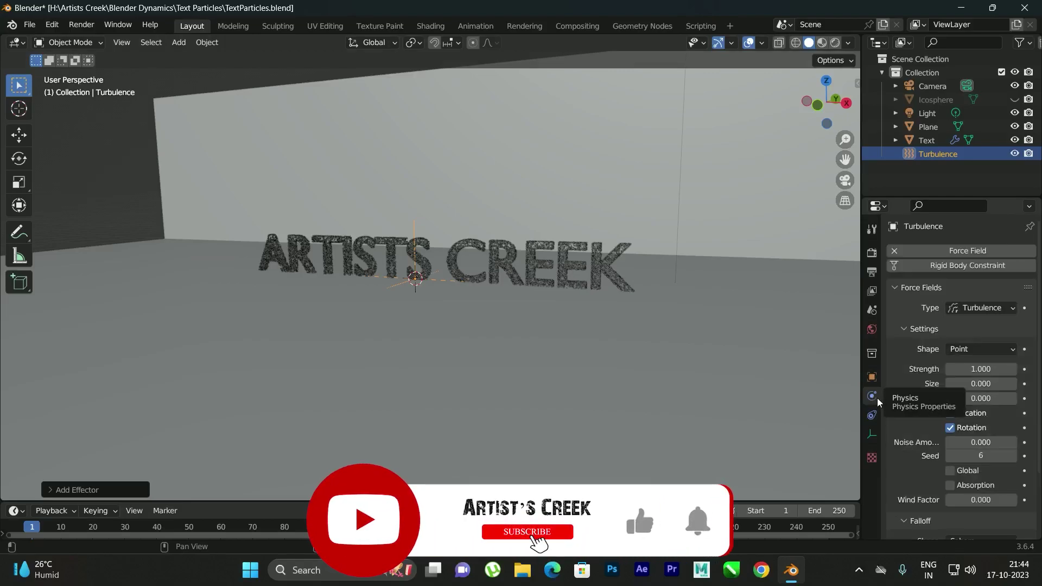
{"action": "left_click", "coordinate": [976, 369]}
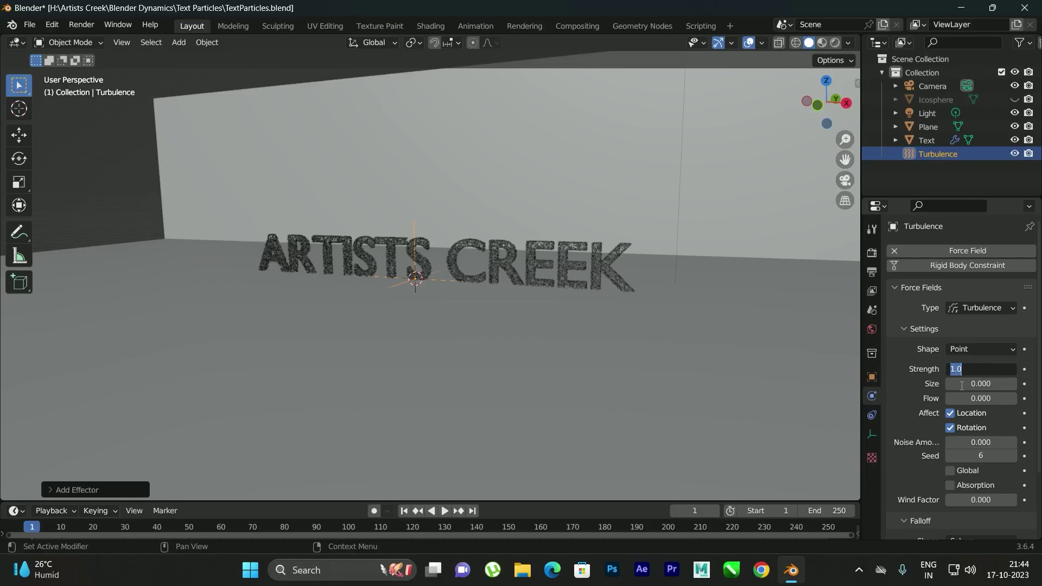
{"action": "type", "text": "5"}
{"action": "key", "text": "Return"}
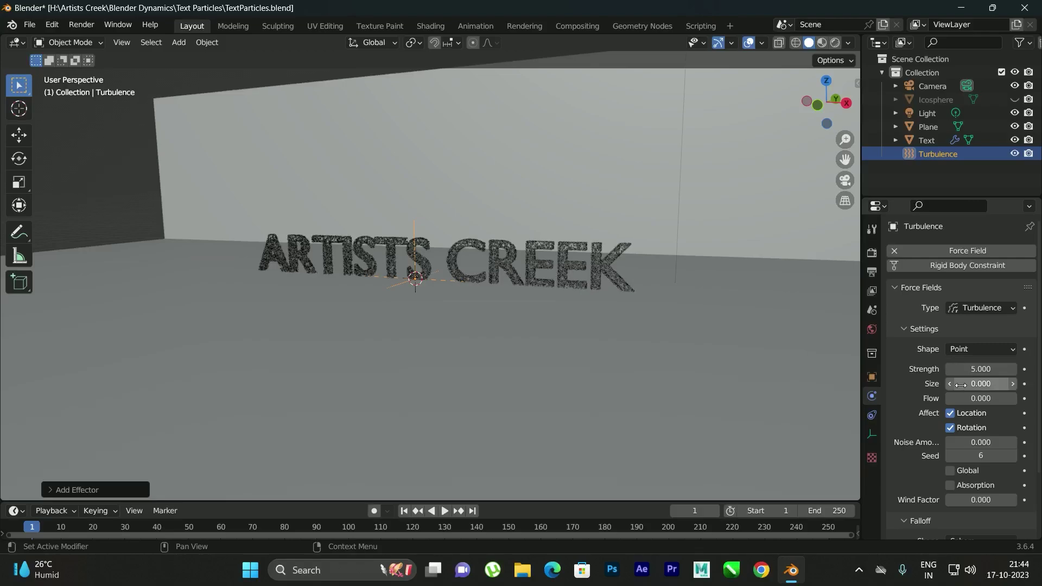
- Play the animation twice to watch the particles scatter, rewinding to frame 1 each time
{"action": "left_click", "coordinate": [445, 510]}
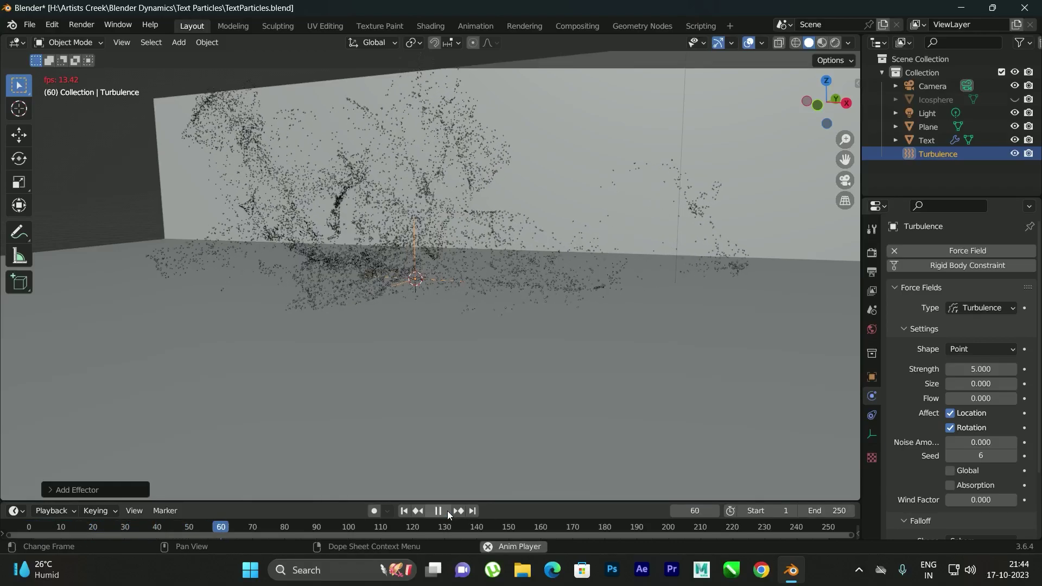
{"action": "left_click", "coordinate": [447, 510]}
{"action": "left_click", "coordinate": [407, 510]}
{"action": "left_click", "coordinate": [446, 511]}
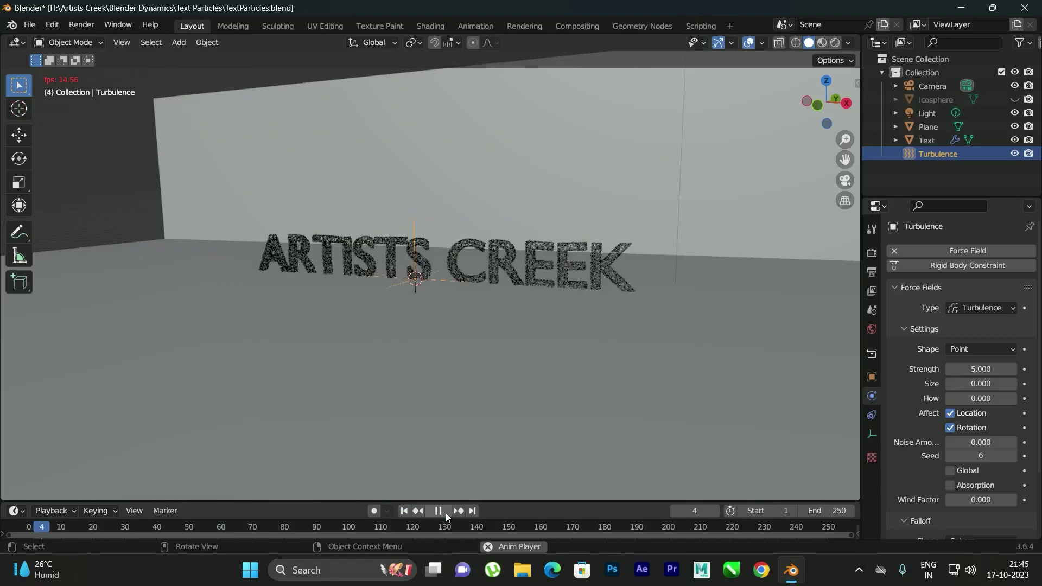
{"action": "left_click", "coordinate": [445, 512]}
{"action": "left_click", "coordinate": [407, 511]}
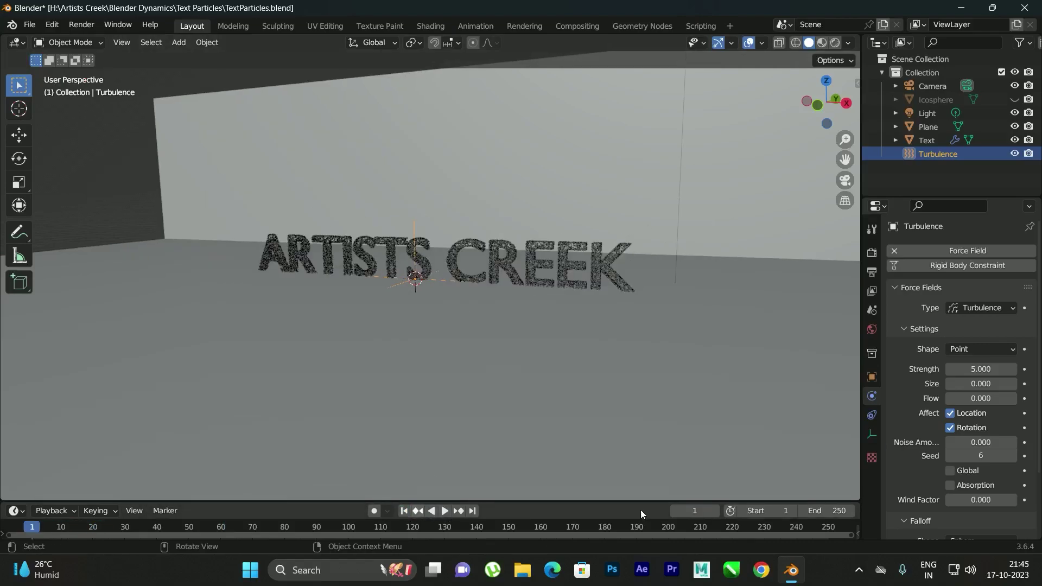
- Enable Min and Max Distance falloff and set Max Distance to 1.46 m
{"action": "scroll", "coordinate": [920, 414], "scroll_direction": "down", "scroll_amount": 4}
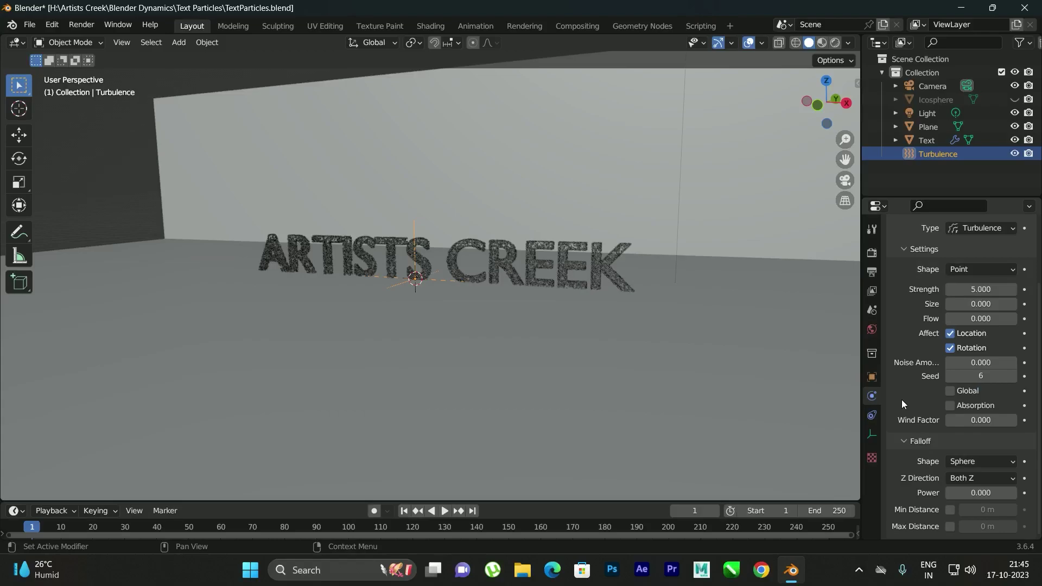
{"action": "left_click", "coordinate": [950, 509]}
{"action": "left_click", "coordinate": [951, 529]}
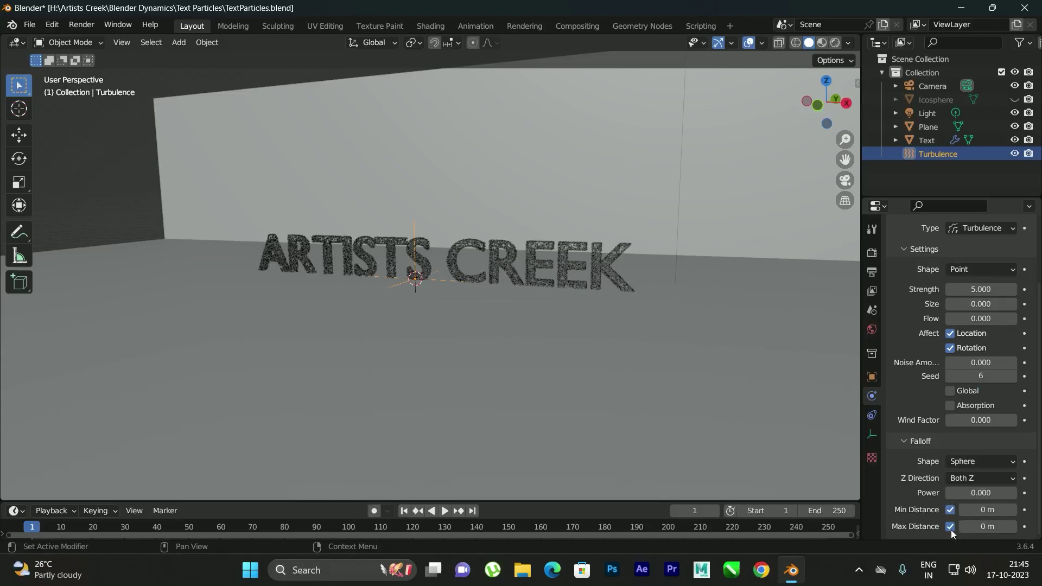
{"action": "mouse_move", "coordinate": [985, 526]}
{"action": "left_mouse_down"}
{"action": "mouse_move", "coordinate": [1011, 526]}
{"action": "mouse_move", "coordinate": [984, 525]}
{"action": "left_mouse_up"}
{"action": "middle_click_drag", "start_coordinate": [457, 310], "coordinate": [489, 253]}
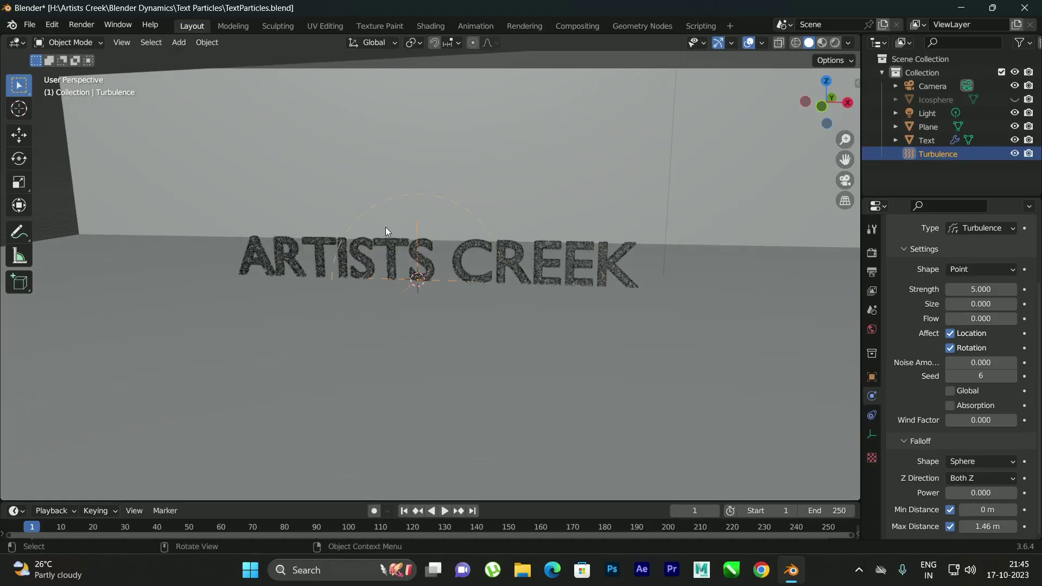
- Preview the particles scattering, then rewind to frame 1 and level the view on the text
{"action": "left_click", "coordinate": [445, 511]}
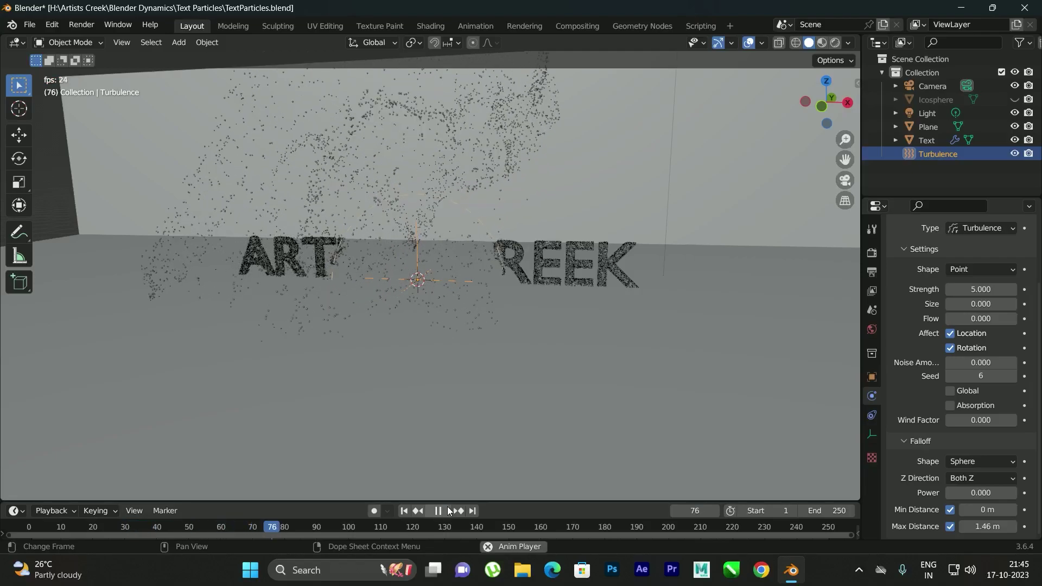
{"action": "left_click", "coordinate": [440, 511]}
{"action": "key", "text": "shift+Left"}
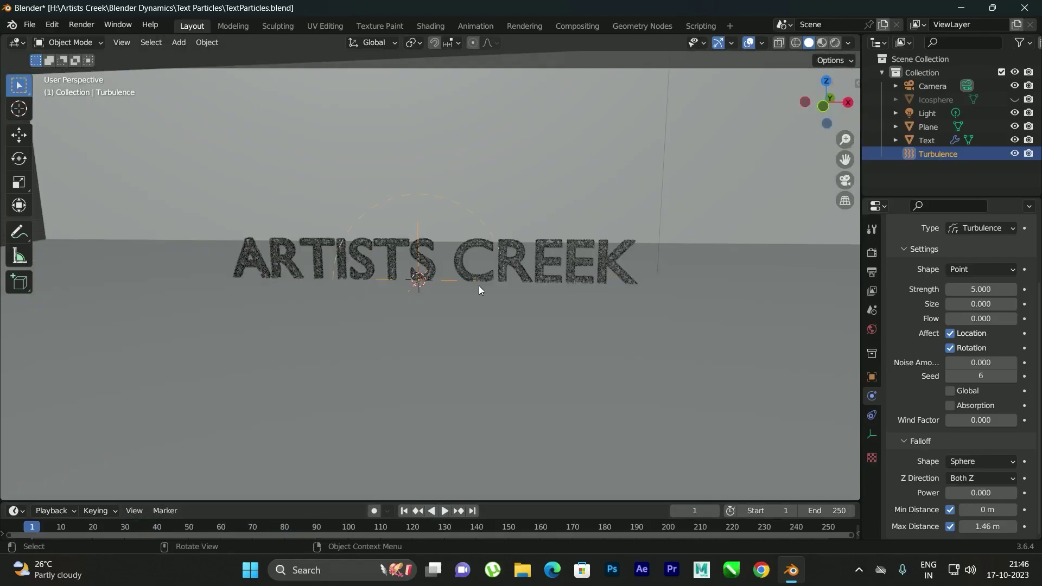
{"action": "middle_click_drag", "start_coordinate": [455, 292], "coordinate": [462, 294]}
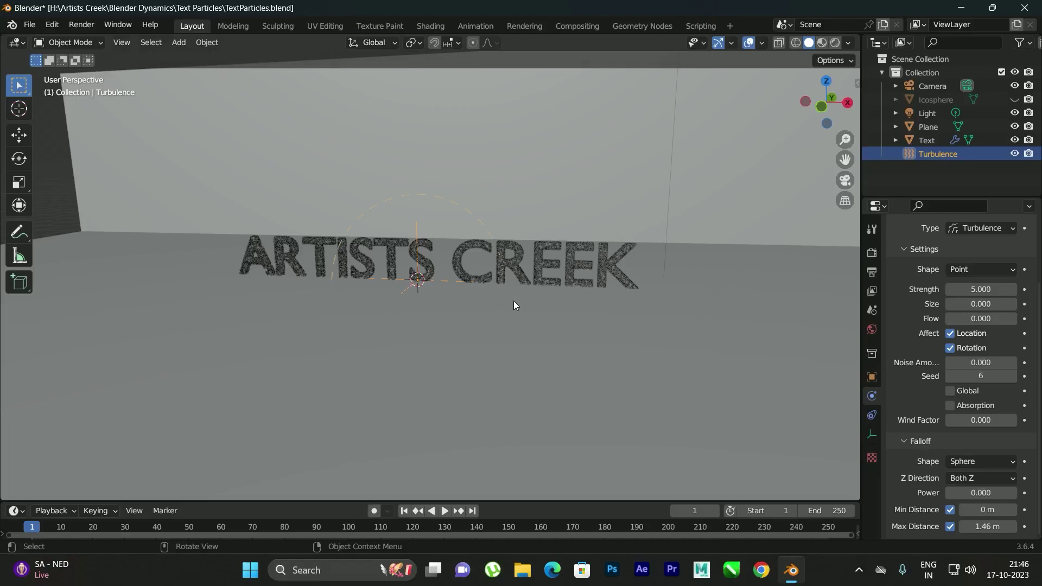
{"action": "middle_click_drag", "start_coordinate": [468, 262], "coordinate": [483, 268]}
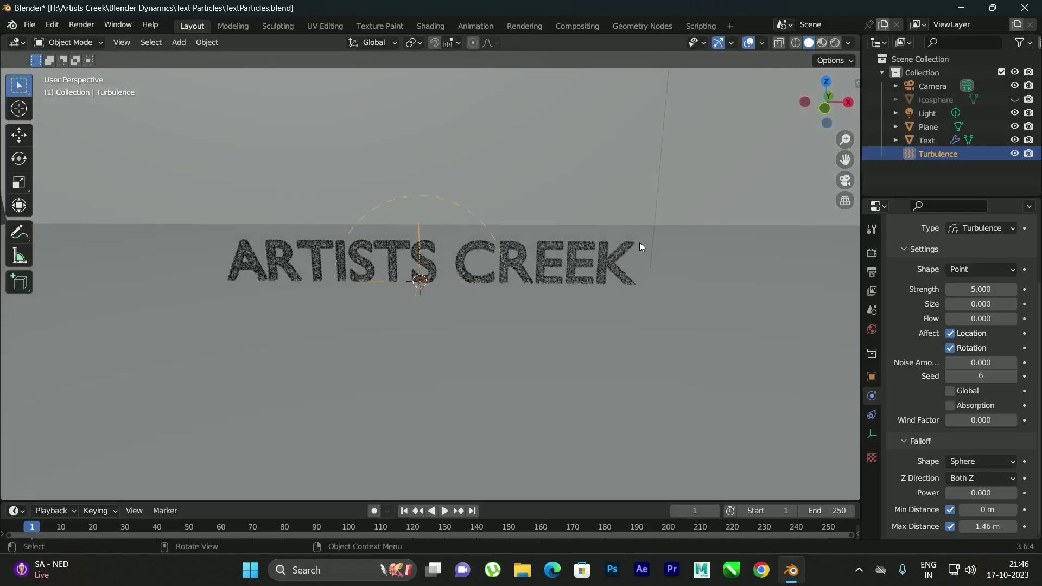
- Move the Turbulence field left to Location X -5.23 m using the sidebar
{"action": "key", "text": "n"}
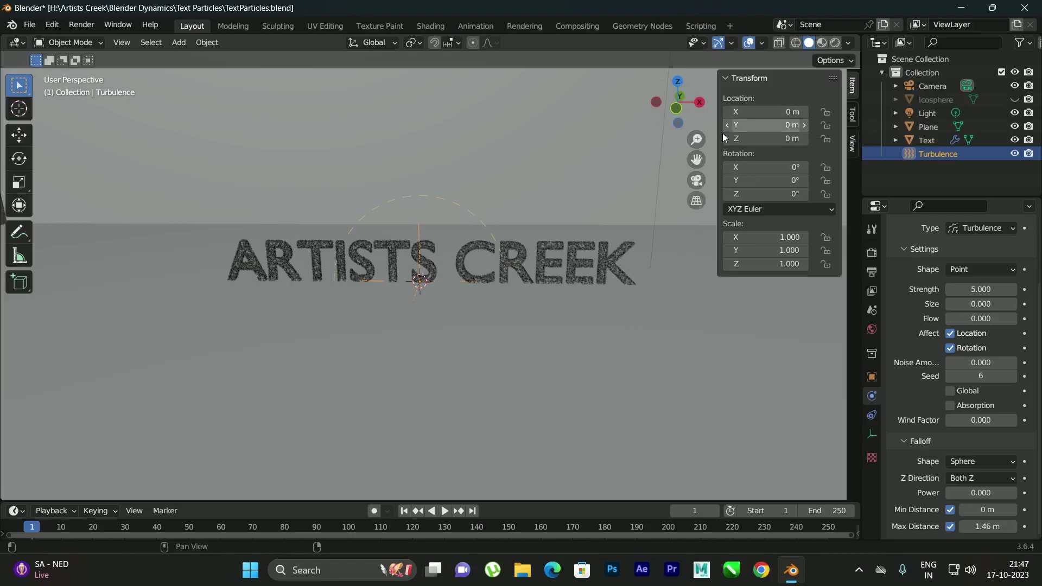
{"action": "mouse_move", "coordinate": [483, 220]}
{"action": "middle_mouse_down"}
{"action": "mouse_move", "coordinate": [454, 230]}
{"action": "mouse_move", "coordinate": [485, 239]}
{"action": "middle_mouse_up"}
{"action": "scroll", "coordinate": [483, 238], "scroll_direction": "down", "scroll_amount": 5}
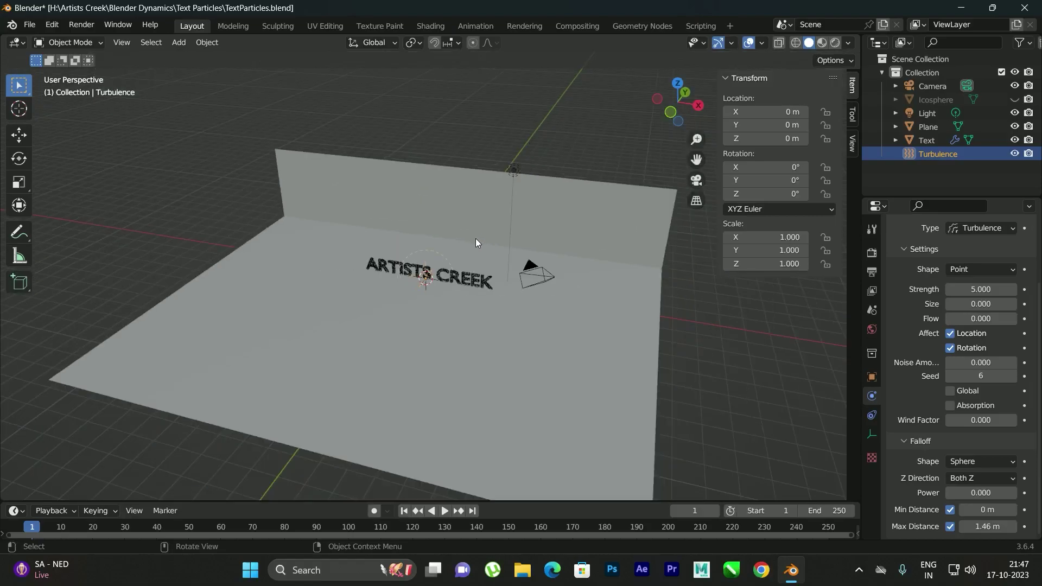
{"action": "scroll", "coordinate": [475, 238], "scroll_direction": "up", "scroll_amount": 4}
{"action": "left_click_drag", "start_coordinate": [761, 111], "coordinate": [687, 111]}
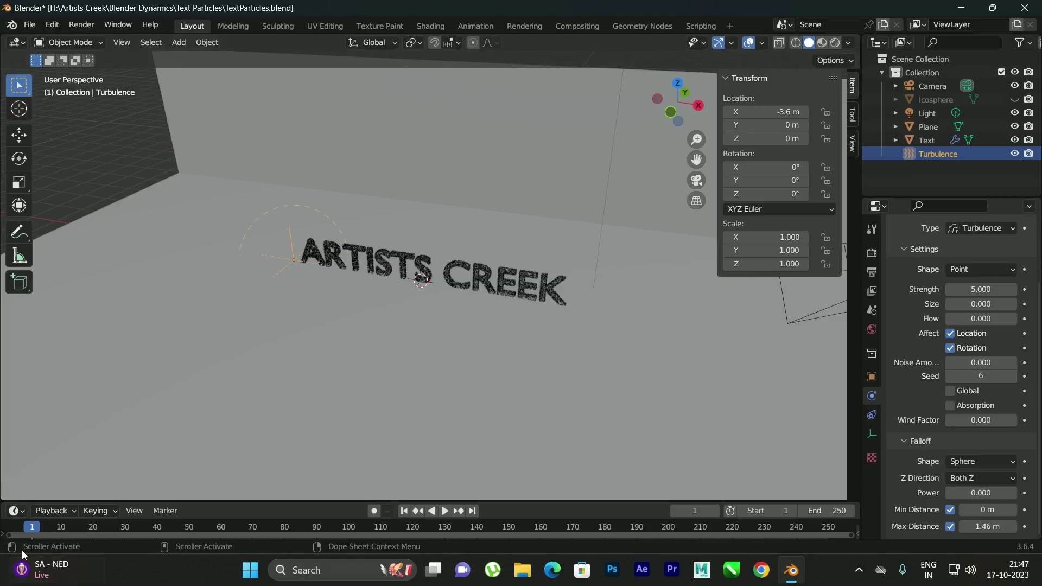
{"action": "left_click_drag", "start_coordinate": [760, 112], "coordinate": [741, 111]}
{"action": "middle_click_drag", "start_coordinate": [536, 221], "coordinate": [442, 223]}
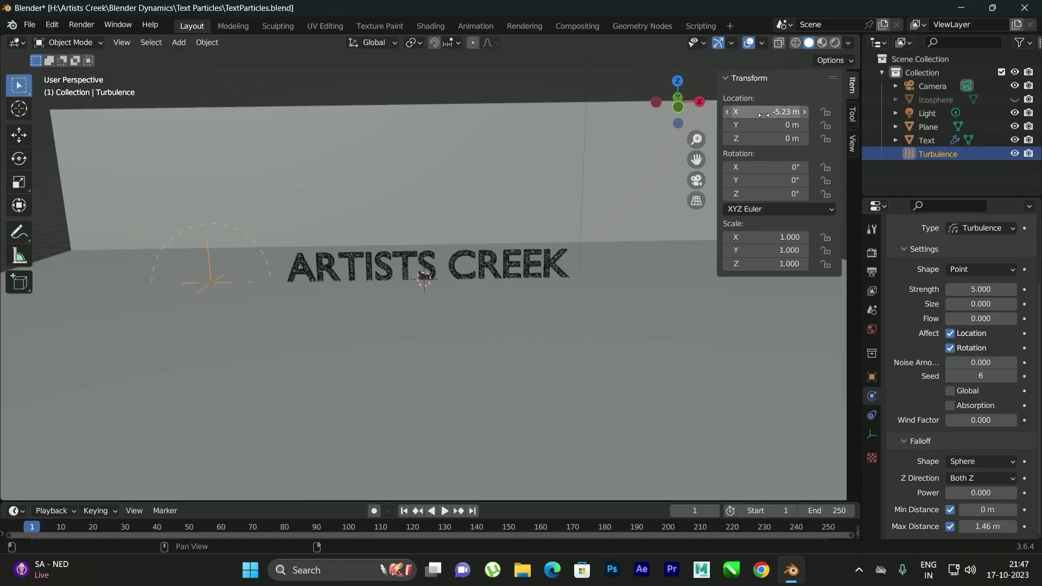
- Keyframe the Turbulence location at X -5.23 m on frame 1 and X 5.1 m on frame 80, then rewind
{"action": "key", "text": "i"}
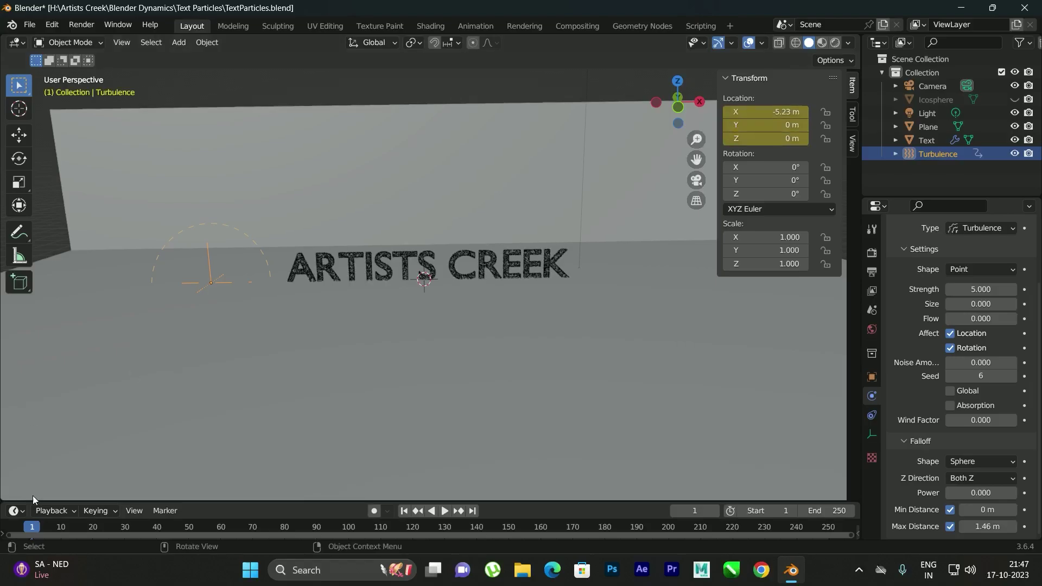
{"action": "left_click_drag", "start_coordinate": [41, 531], "coordinate": [285, 531]}
{"action": "mouse_move", "coordinate": [748, 116]}
{"action": "left_mouse_down"}
{"action": "mouse_move", "coordinate": [762, 115]}
{"action": "mouse_move", "coordinate": [737, 115]}
{"action": "left_mouse_up"}
{"action": "key", "text": "i"}
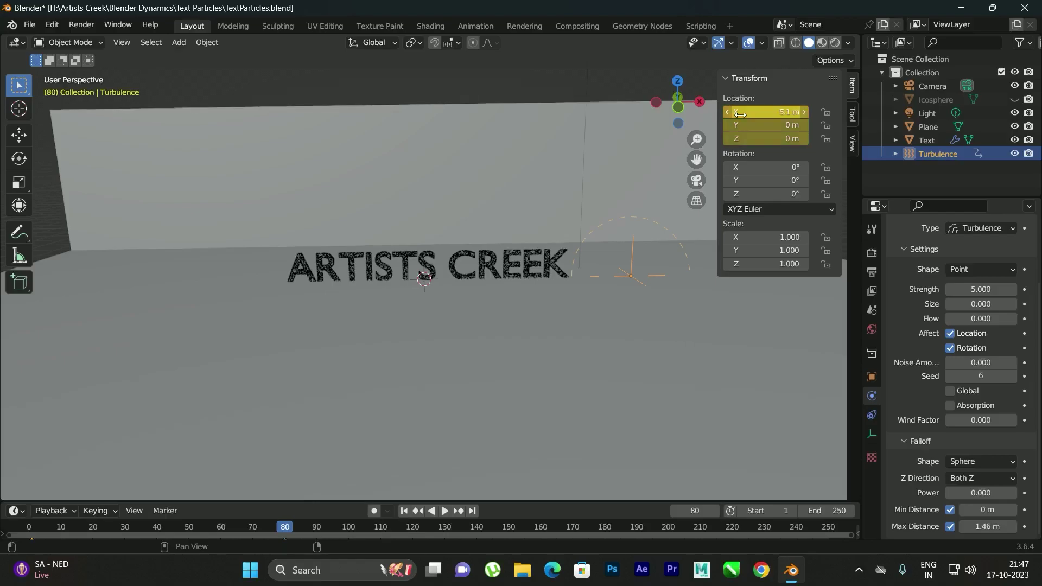
{"action": "key", "text": "space"}
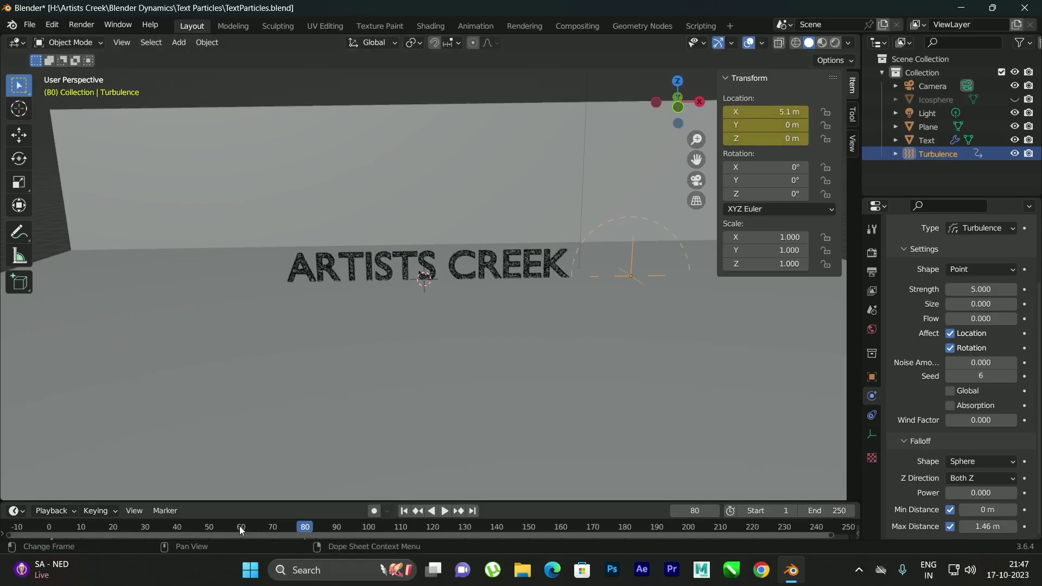
{"action": "left_click_drag", "start_coordinate": [194, 526], "coordinate": [58, 528]}
{"action": "key", "text": "Escape"}
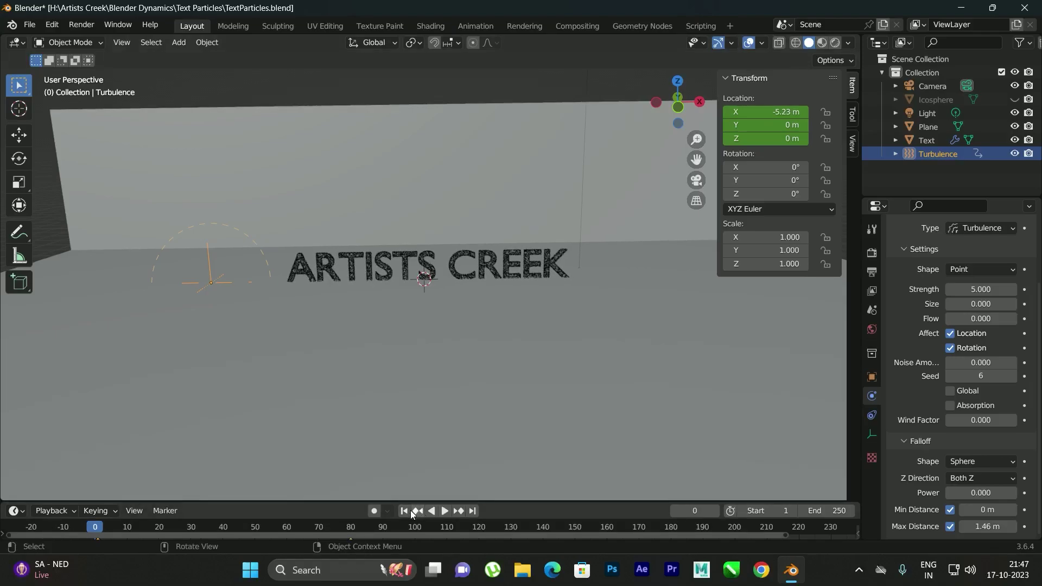
- Play and scrub the timeline to review the turbulence sweep around frame 80
{"action": "left_click", "coordinate": [446, 511]}
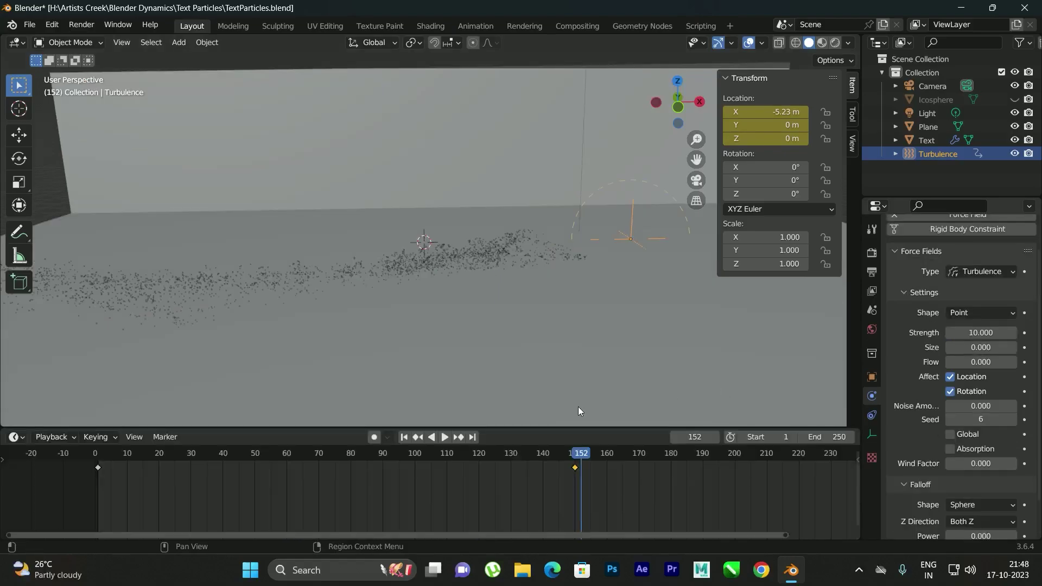
{"action": "key", "text": "space"}
{"action": "left_click_drag", "start_coordinate": [576, 454], "coordinate": [221, 452]}
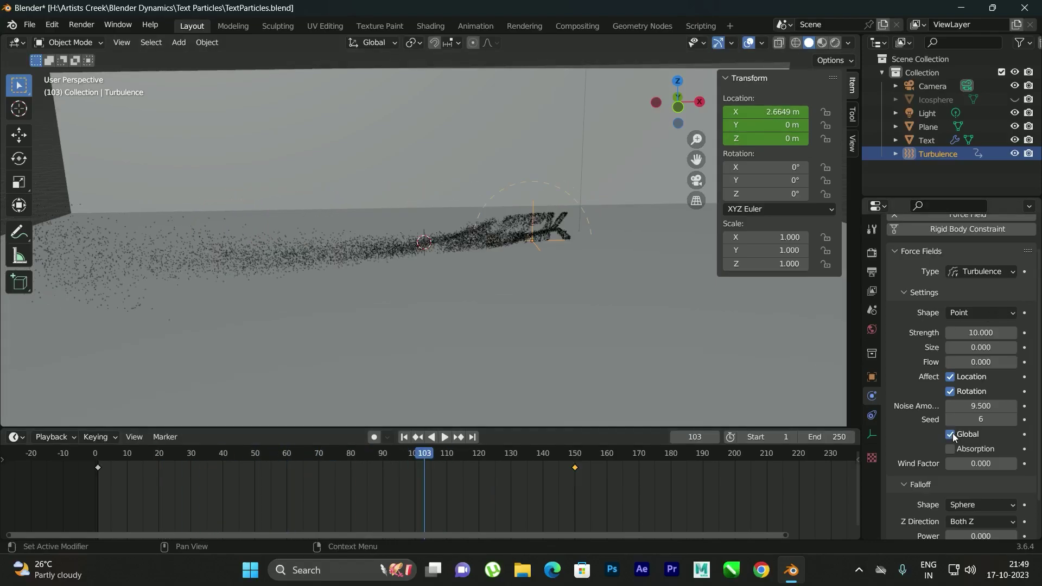
{"action": "left_click_drag", "start_coordinate": [412, 464], "coordinate": [339, 462]}
{"action": "left_click", "coordinate": [446, 437]}
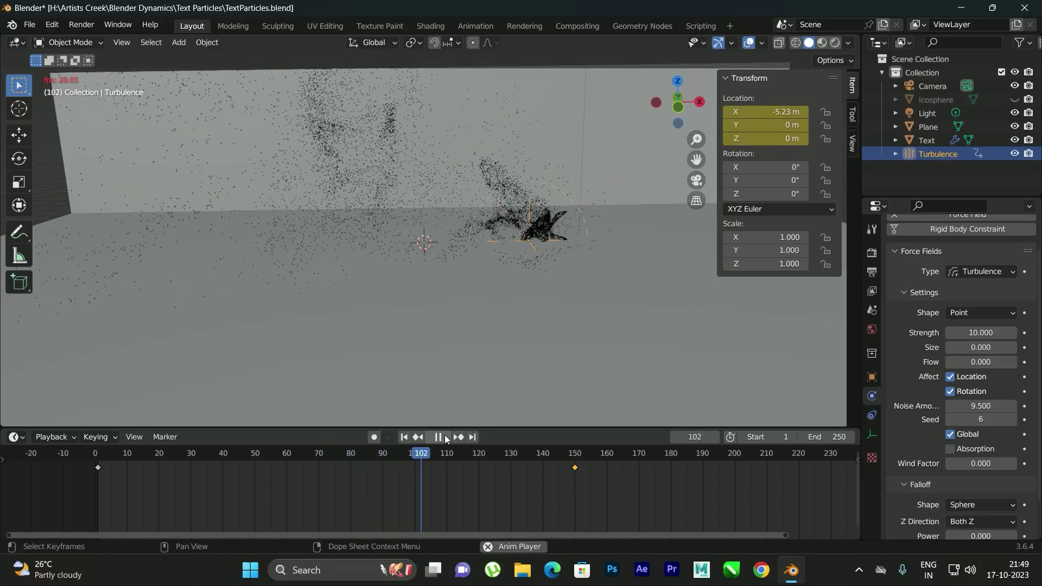
{"action": "key", "text": "space"}
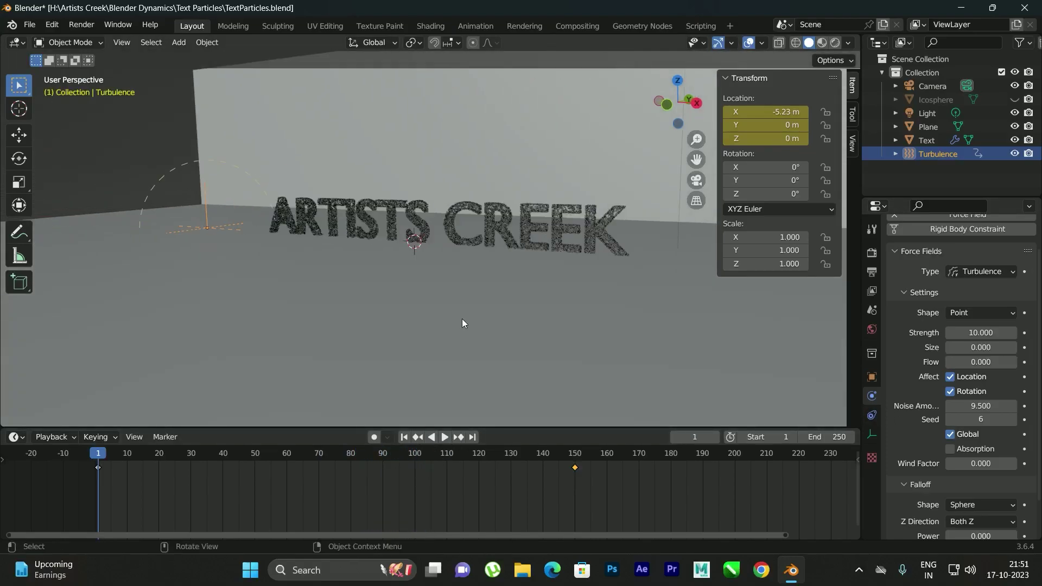
- Play again, pause at frame 70, and select the ARTISTS CREEK text object
{"action": "middle_click_drag", "start_coordinate": [462, 318], "coordinate": [461, 370]}
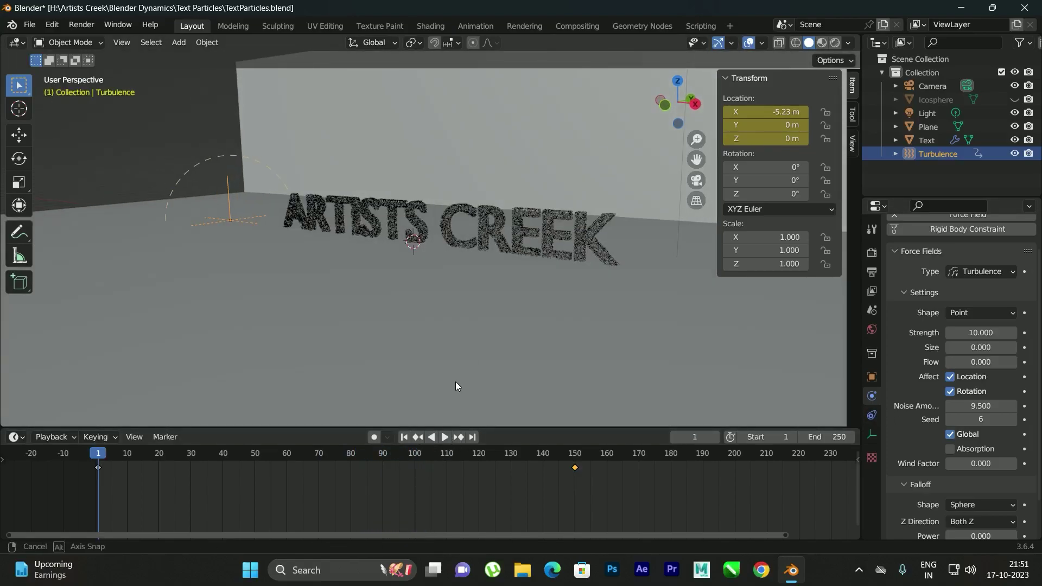
{"action": "left_click", "coordinate": [444, 437]}
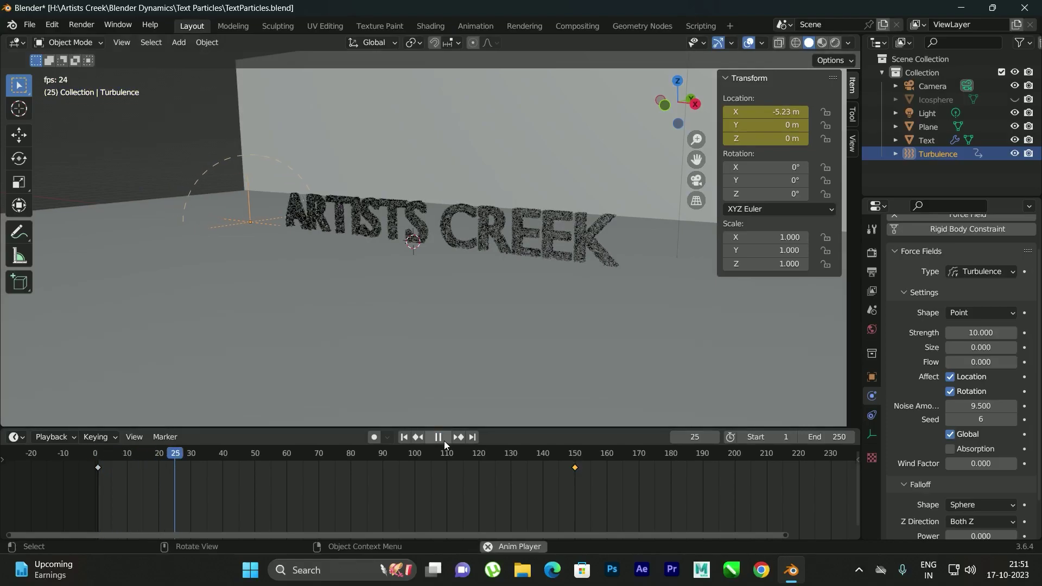
{"action": "left_click", "coordinate": [444, 438]}
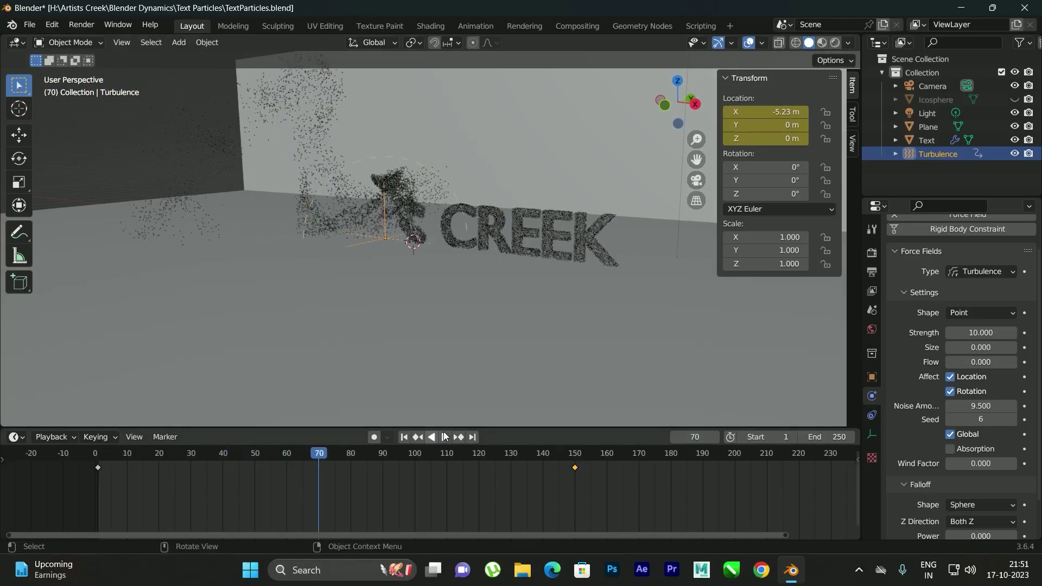
{"action": "middle_click_drag", "start_coordinate": [445, 284], "coordinate": [492, 253]}
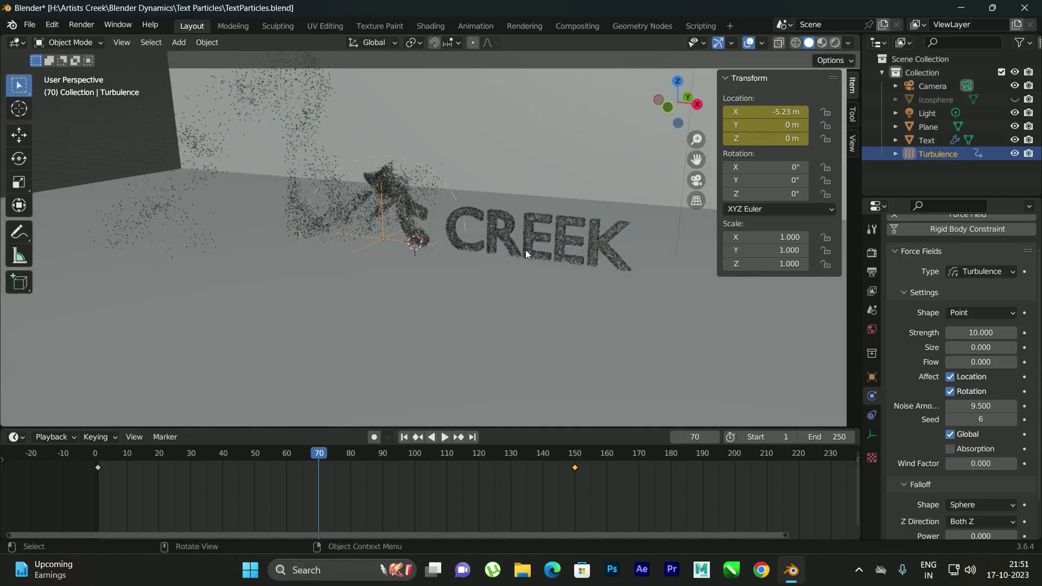
{"action": "left_click", "coordinate": [543, 244]}
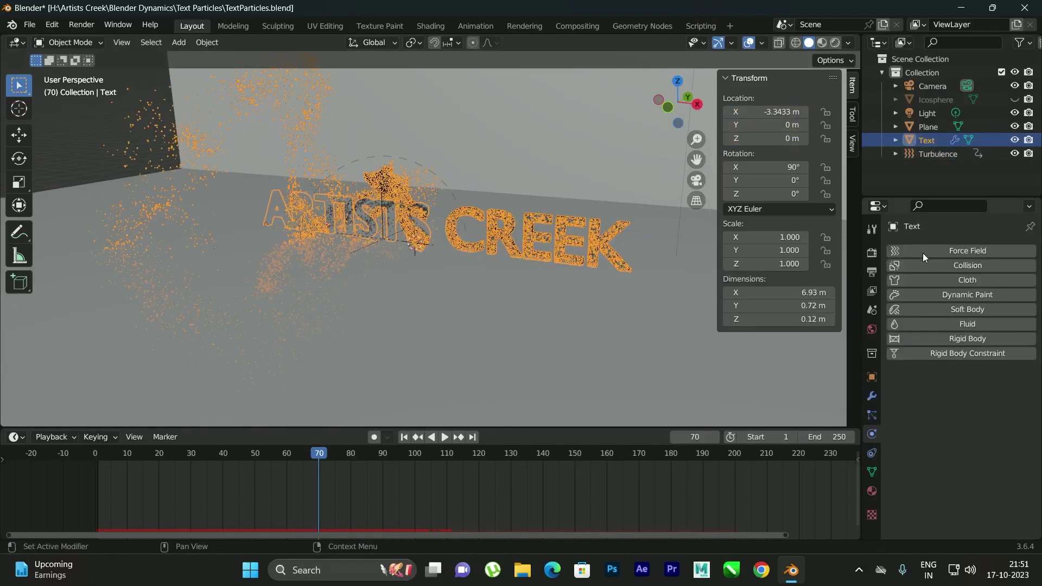
- Raise the text's particle emission number to 100000
{"action": "left_click", "coordinate": [872, 415]}
{"action": "left_click", "coordinate": [1010, 369]}
{"action": "type", "text": "100000"}
{"action": "key", "text": "Return"}
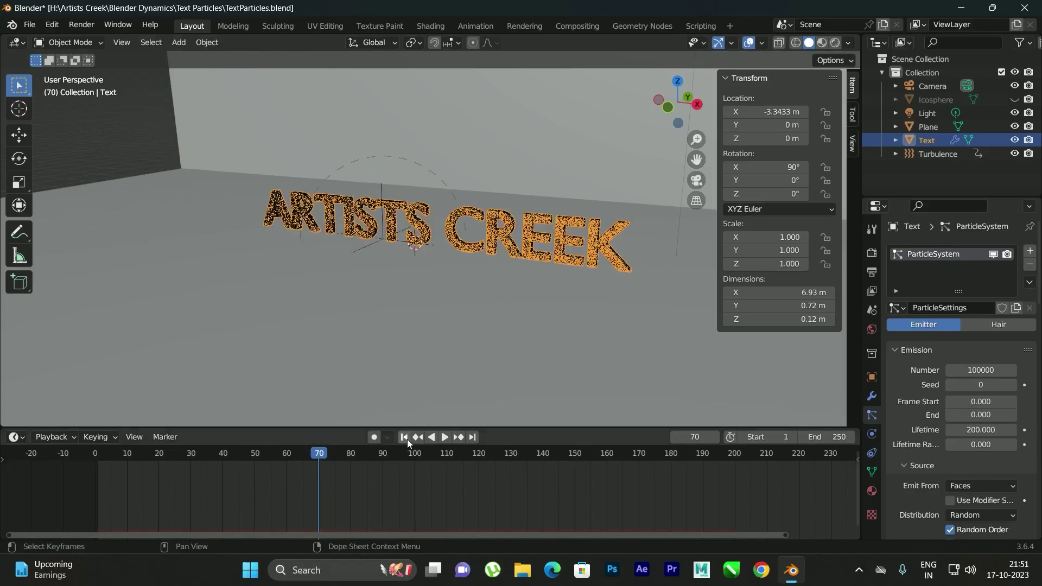
- Rewind to frame 1 and reselect the text object
{"action": "key", "text": "shift+Left"}
{"action": "left_click", "coordinate": [516, 201]}
{"action": "scroll", "coordinate": [506, 210], "scroll_direction": "up", "scroll_amount": 4}
{"action": "scroll", "coordinate": [506, 211], "scroll_direction": "down", "scroll_amount": 2}
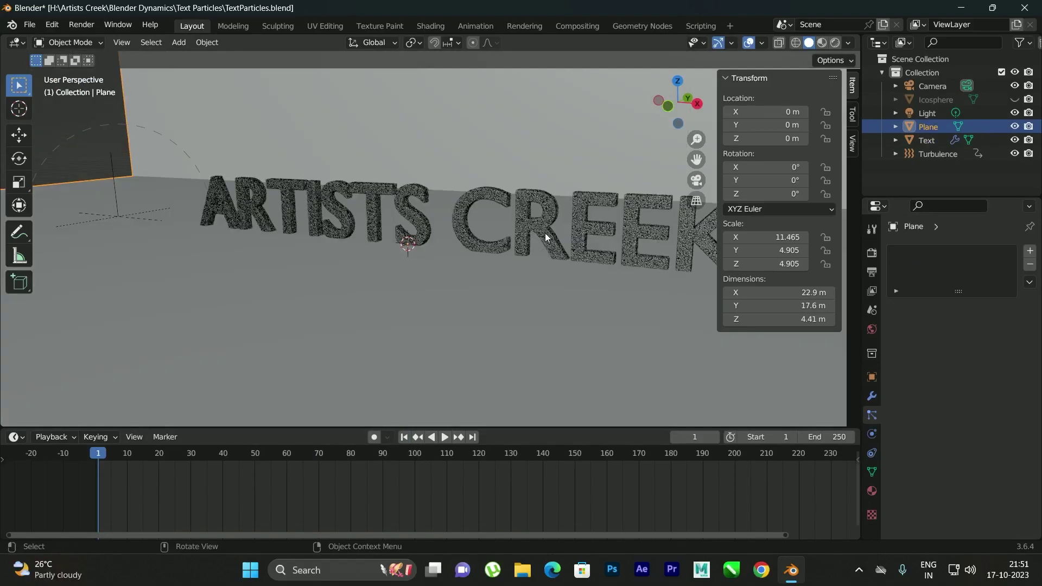
{"action": "left_click", "coordinate": [548, 220]}
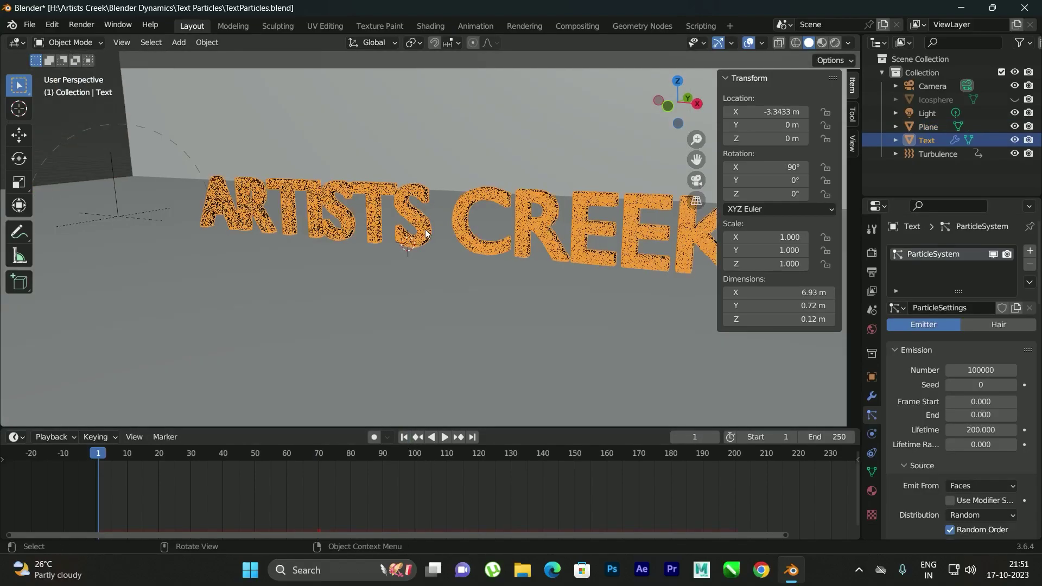
{"action": "scroll", "coordinate": [917, 383], "scroll_direction": "down", "scroll_amount": 3}
- Enable disk caching, save the file, bake the particle simulation, and start playback
{"action": "left_click", "coordinate": [893, 414]}
{"action": "scroll", "coordinate": [906, 408], "scroll_direction": "down", "scroll_amount": 5}
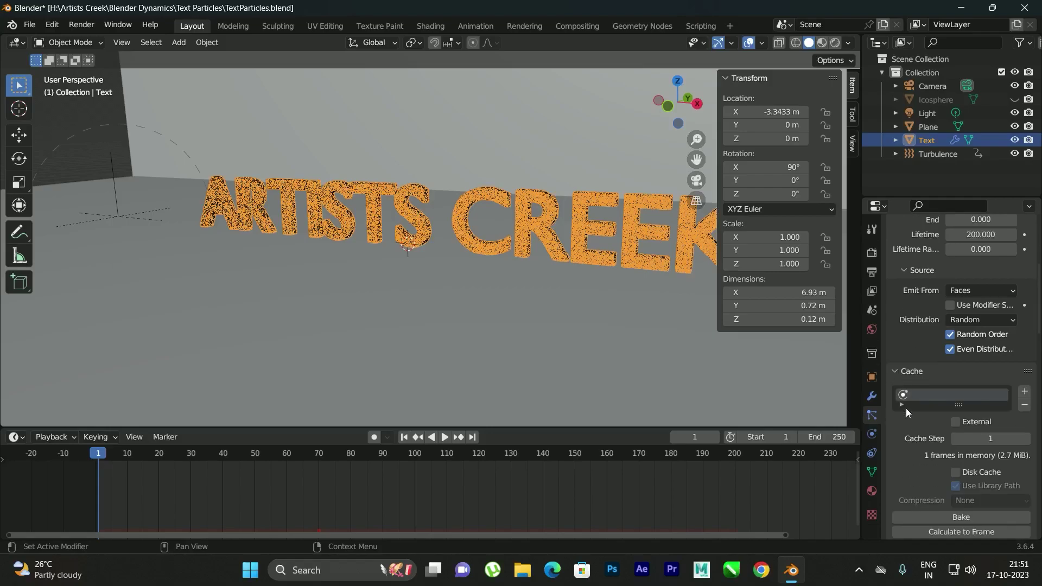
{"action": "left_click_drag", "start_coordinate": [862, 413], "coordinate": [787, 418]}
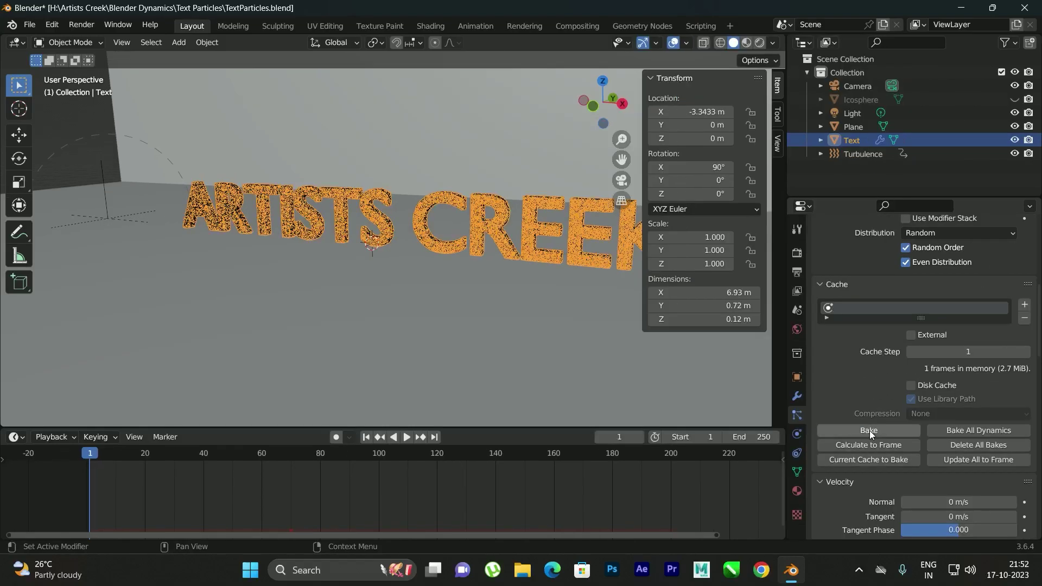
{"action": "left_click", "coordinate": [910, 386]}
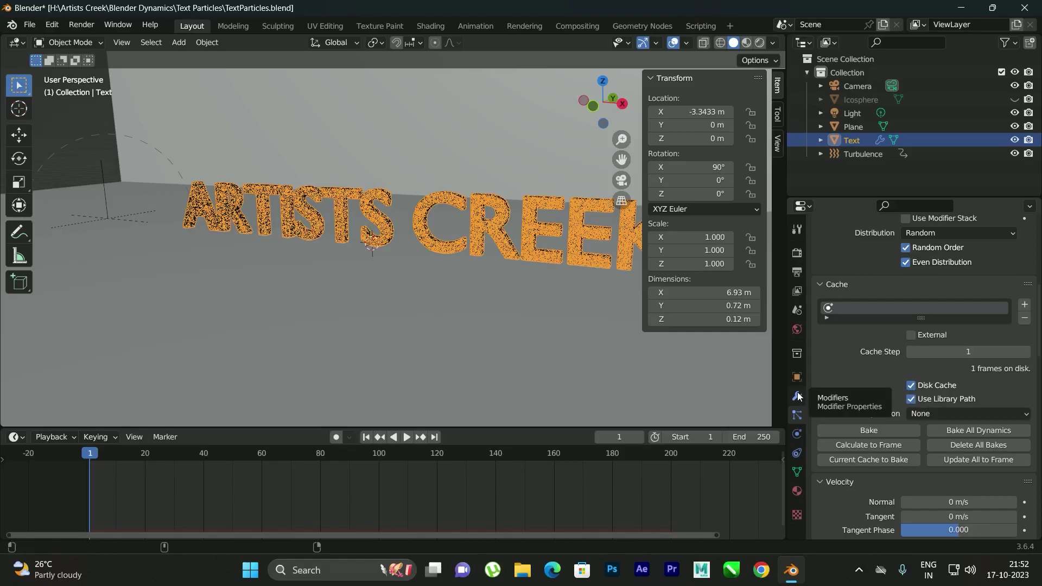
{"action": "key", "text": "ctrl+s"}
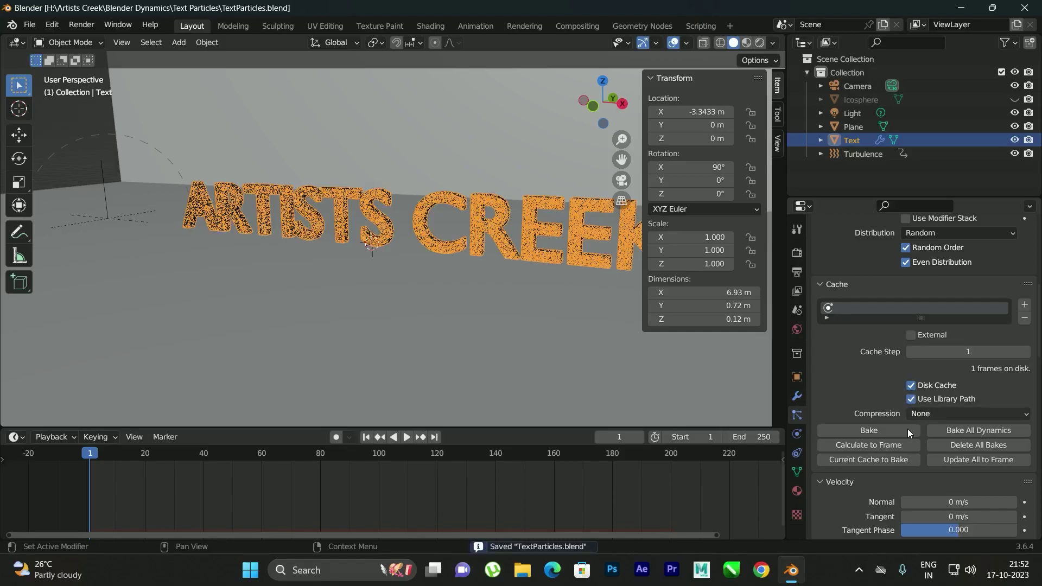
{"action": "left_click", "coordinate": [878, 431]}
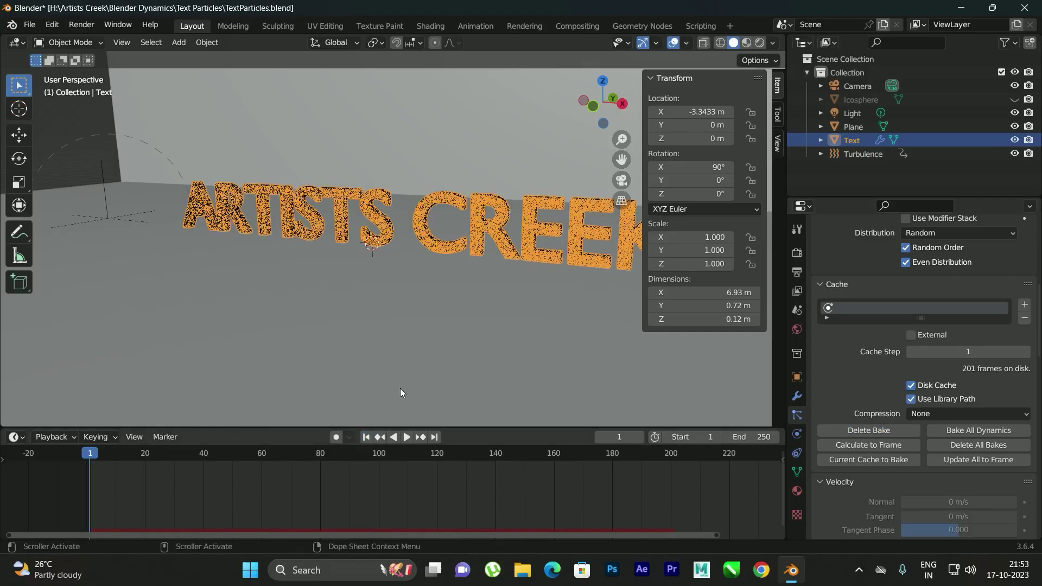
{"action": "left_click", "coordinate": [399, 388]}
{"action": "left_click", "coordinate": [406, 438]}
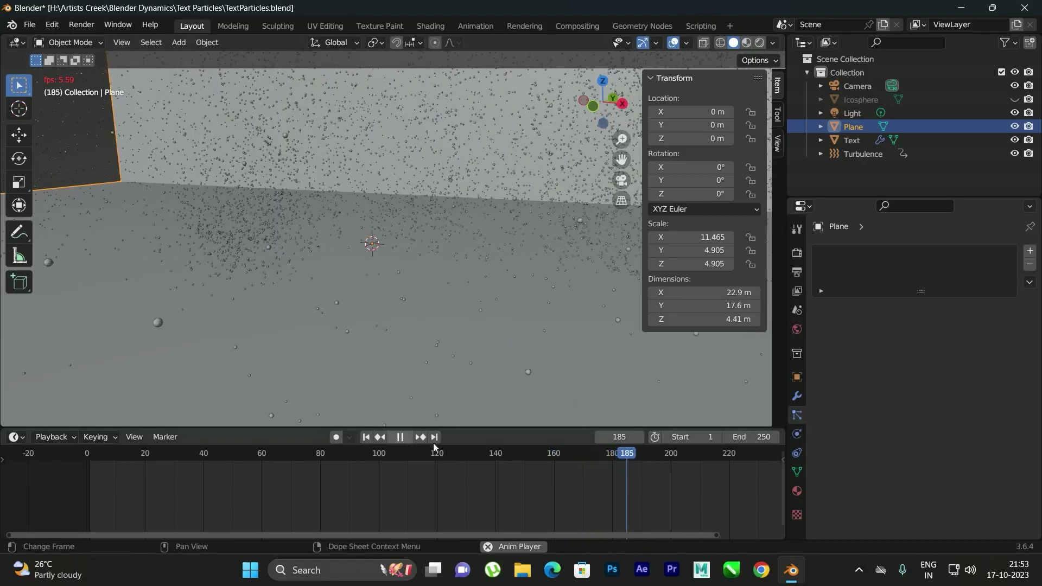
- Stop playback, play in reverse to frame 61, and switch to the camera view
{"action": "key", "text": "space"}
{"action": "left_click", "coordinate": [394, 437]}
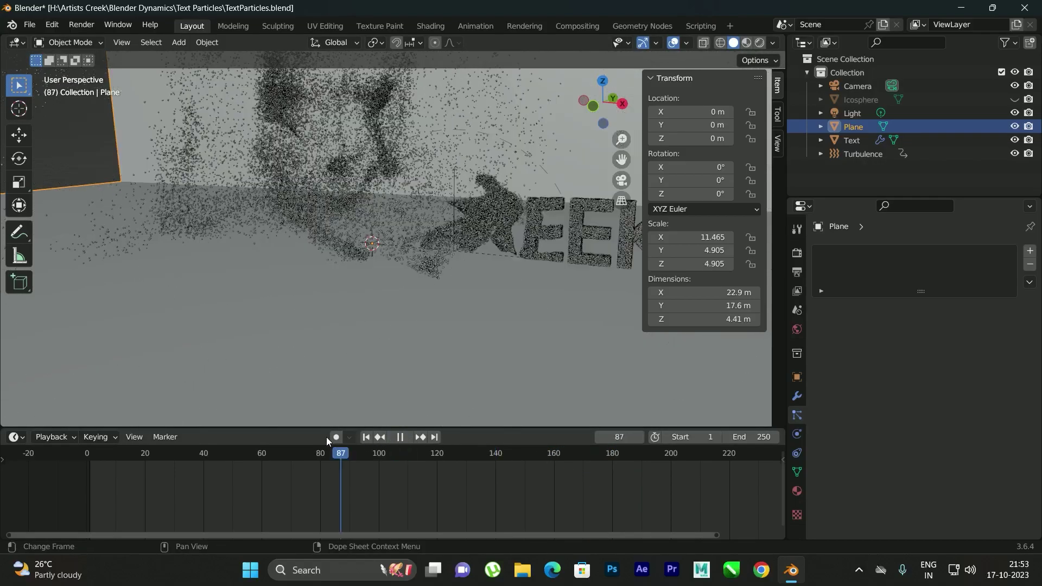
{"action": "key", "text": "space"}
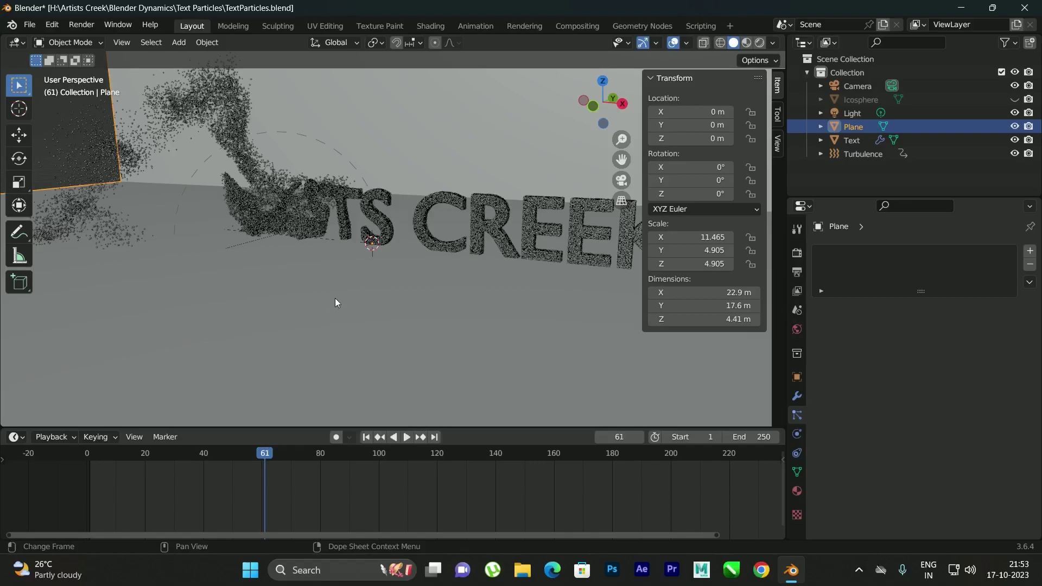
{"action": "middle_click_drag", "start_coordinate": [360, 220], "coordinate": [565, 171]}
{"action": "left_click", "coordinate": [623, 180]}
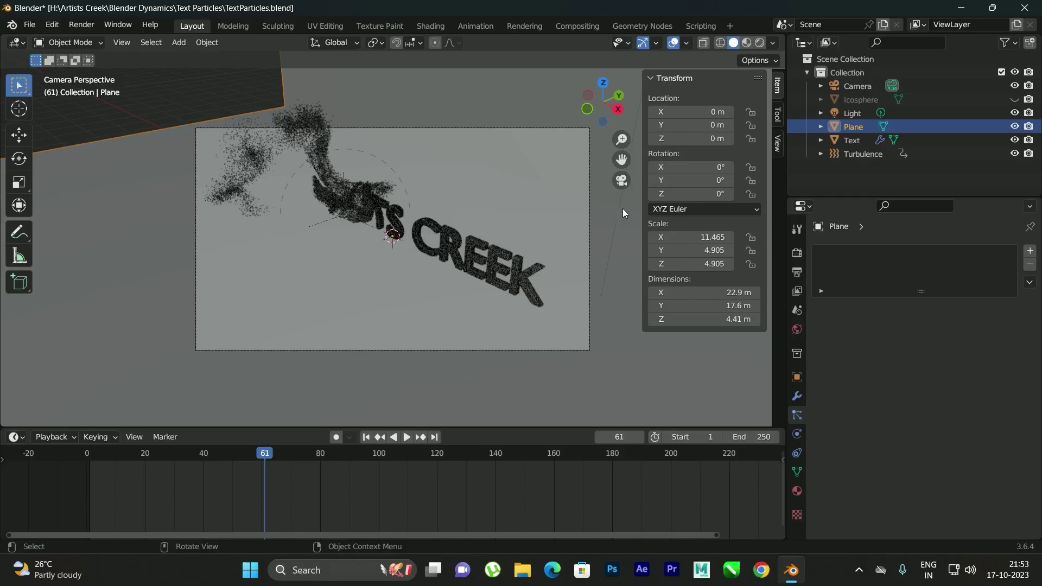
- Lock the camera to the view and orbit until the ARTISTS CREEK text faces the camera
{"action": "key", "text": "n"}
{"action": "key", "text": "n"}
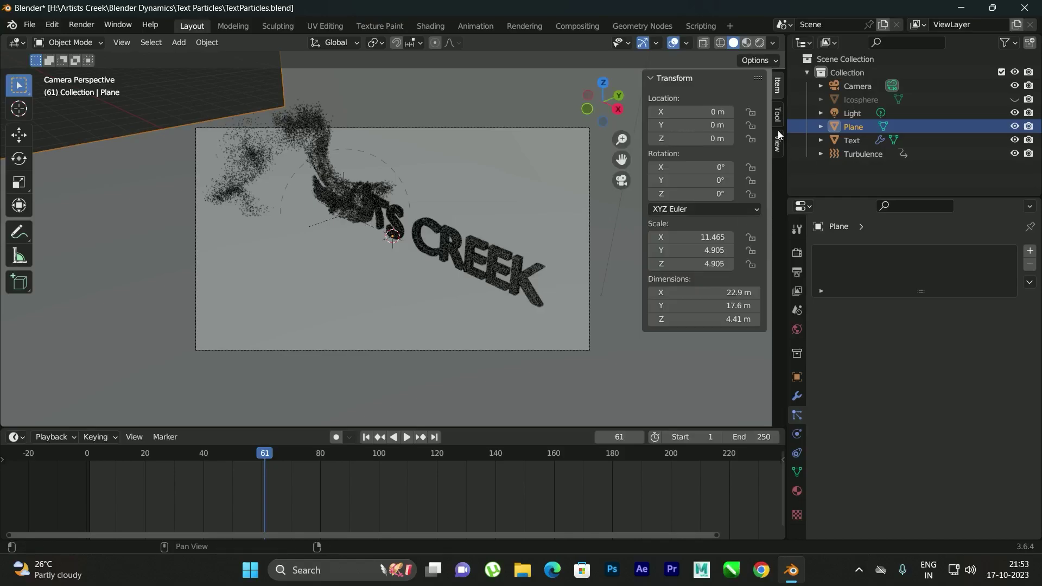
{"action": "left_click", "coordinate": [778, 142]}
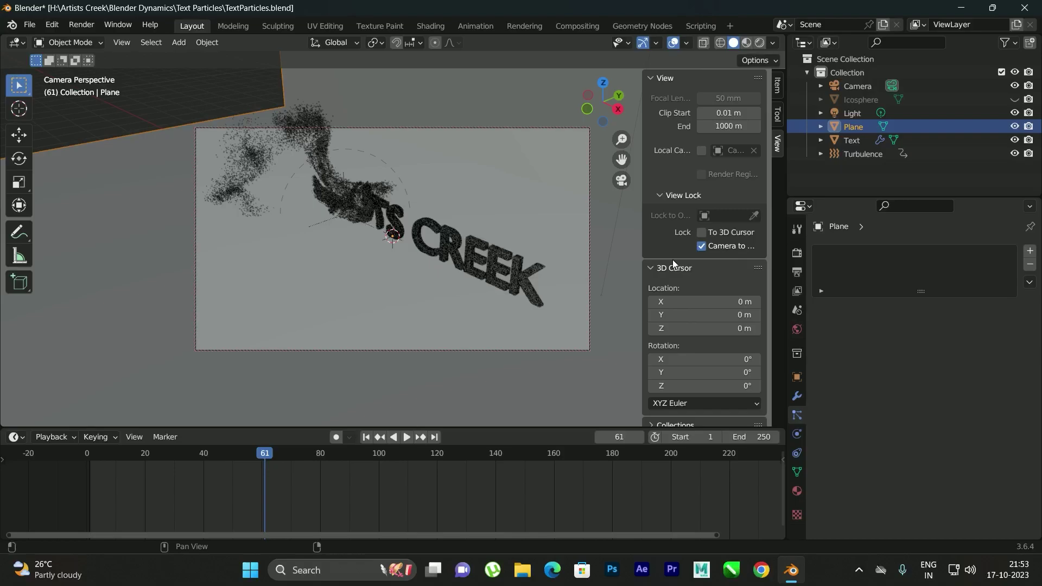
{"action": "middle_click_drag", "start_coordinate": [571, 251], "coordinate": [497, 196]}
- Render a test image of the current frame, then close the render window
{"action": "left_click", "coordinate": [83, 25]}
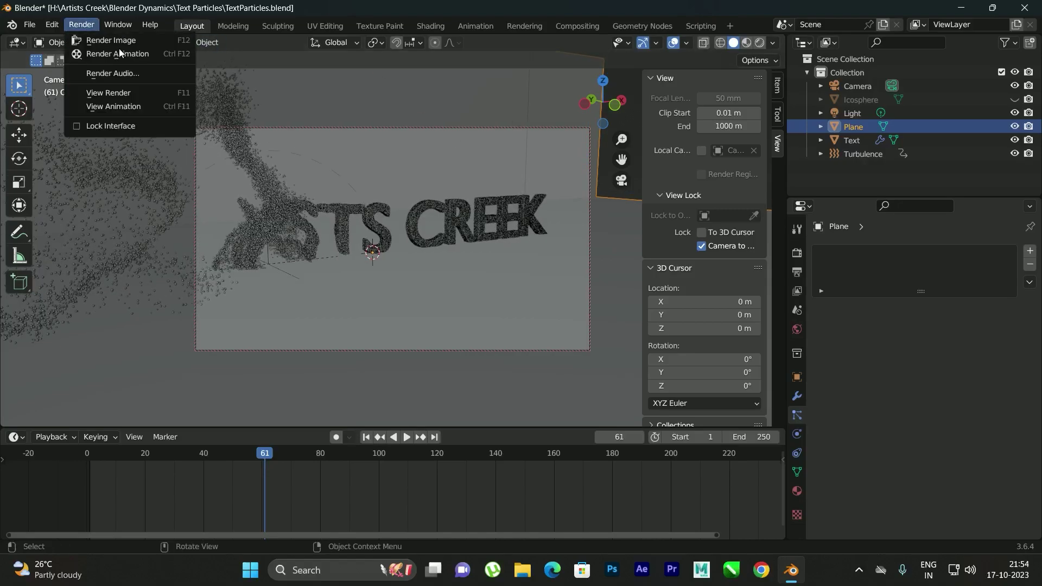
{"action": "left_click", "coordinate": [128, 42]}
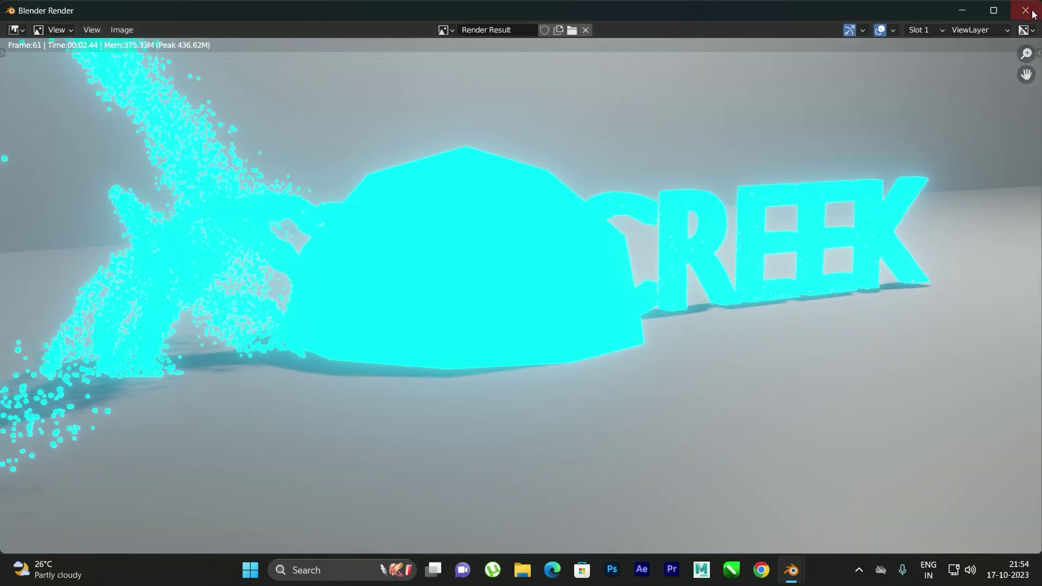
{"action": "left_click", "coordinate": [1026, 10]}
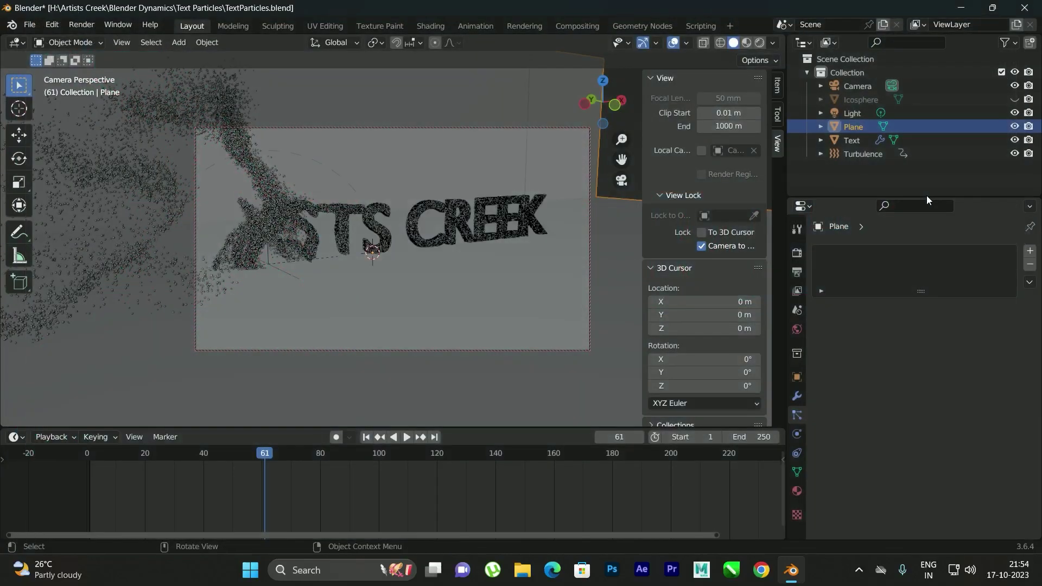
- Assign Material.001 to the text and set its Emission Strength to 2
{"action": "left_click", "coordinate": [860, 111]}
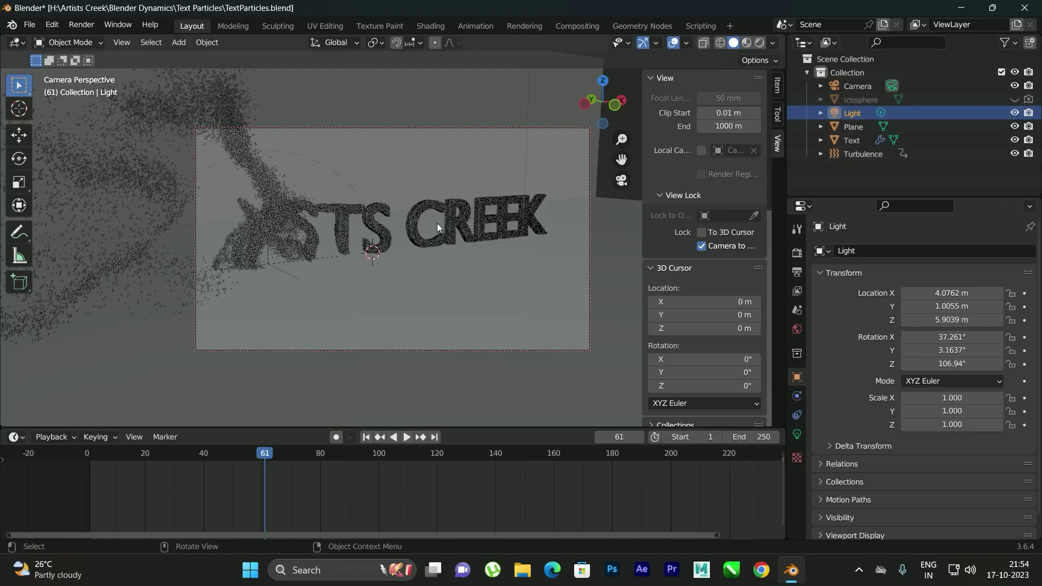
{"action": "left_click", "coordinate": [407, 232]}
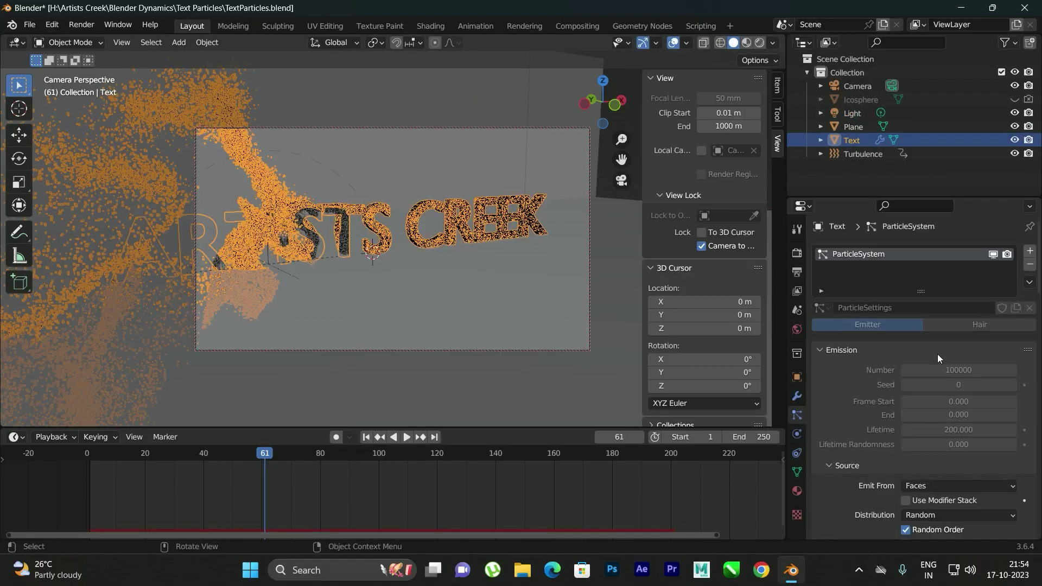
{"action": "left_click", "coordinate": [790, 495]}
{"action": "left_click", "coordinate": [821, 308]}
{"action": "left_click", "coordinate": [857, 337]}
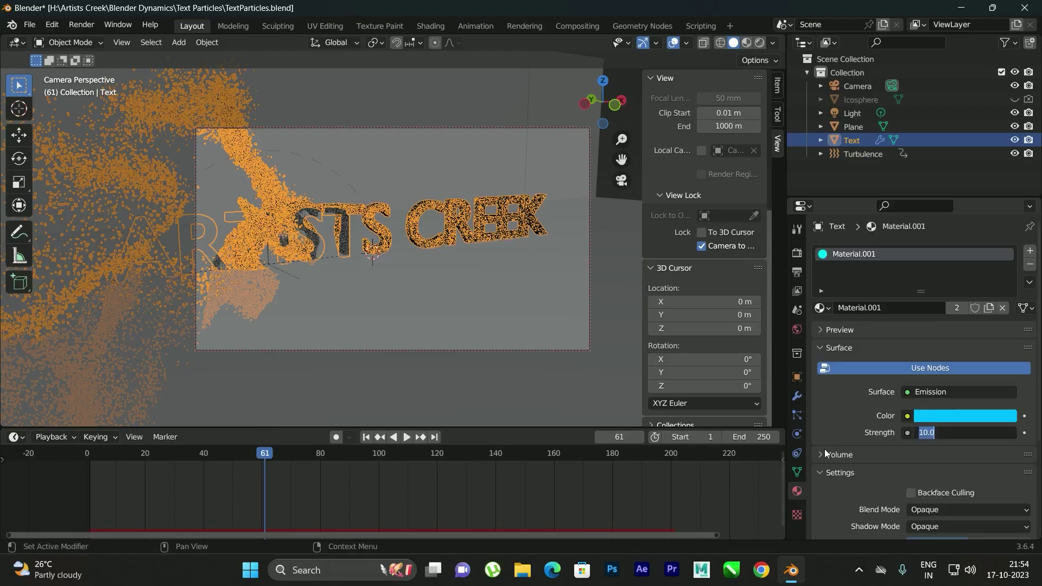
{"action": "type", "text": "2"}
{"action": "key", "text": "Return"}
- Render the frame again to check the dimmer cyan glow, then close it
{"action": "left_click", "coordinate": [82, 25]}
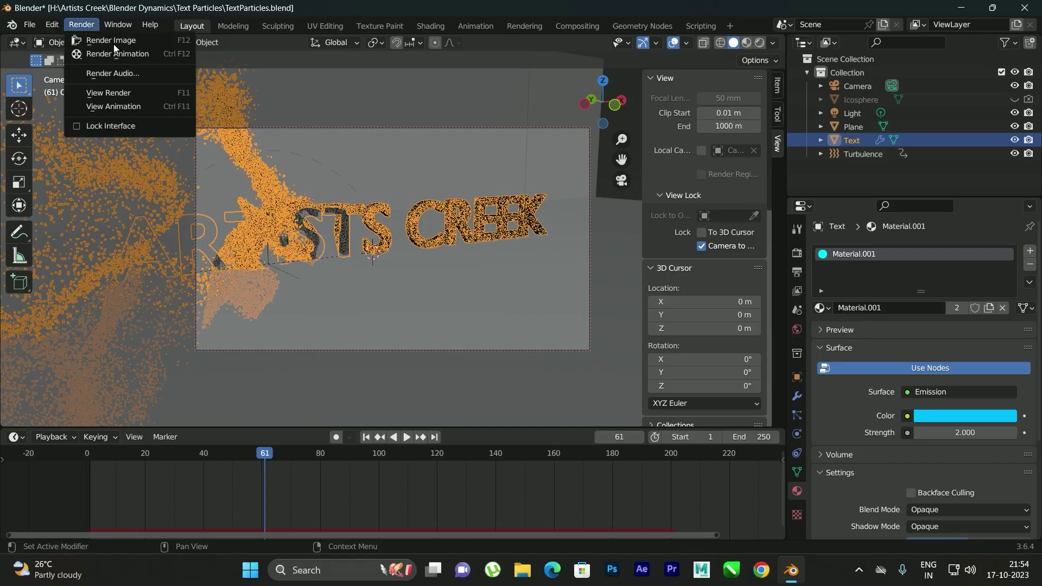
{"action": "left_click", "coordinate": [87, 36]}
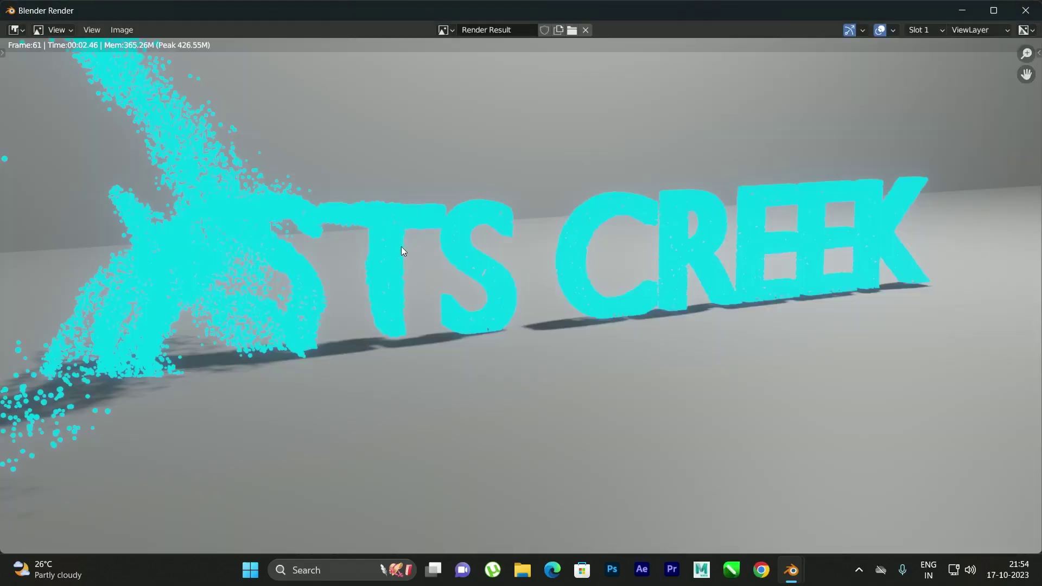
{"action": "scroll", "coordinate": [411, 209], "scroll_direction": "down", "scroll_amount": 1}
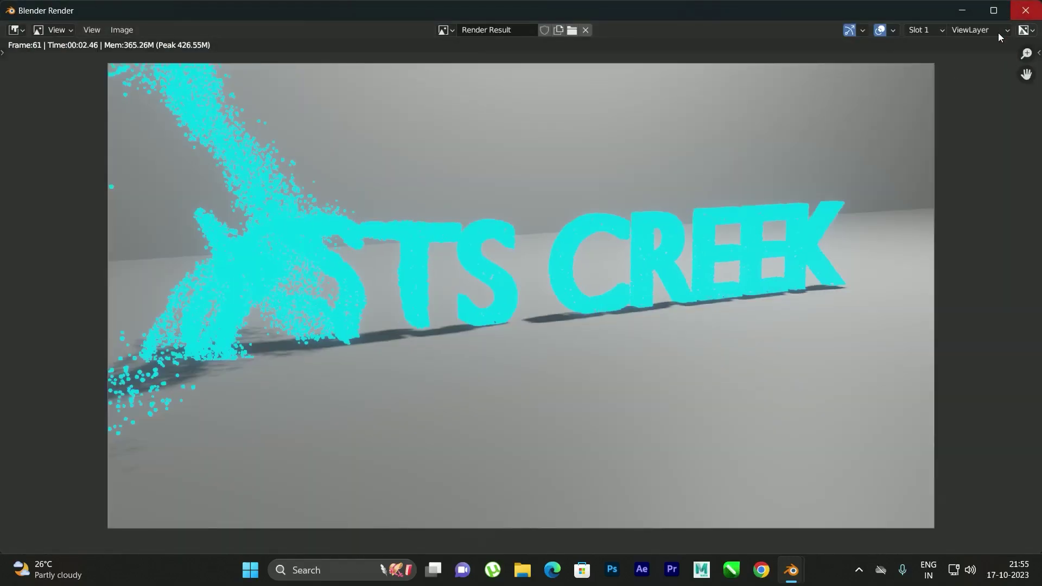
{"action": "left_click", "coordinate": [1025, 10]}
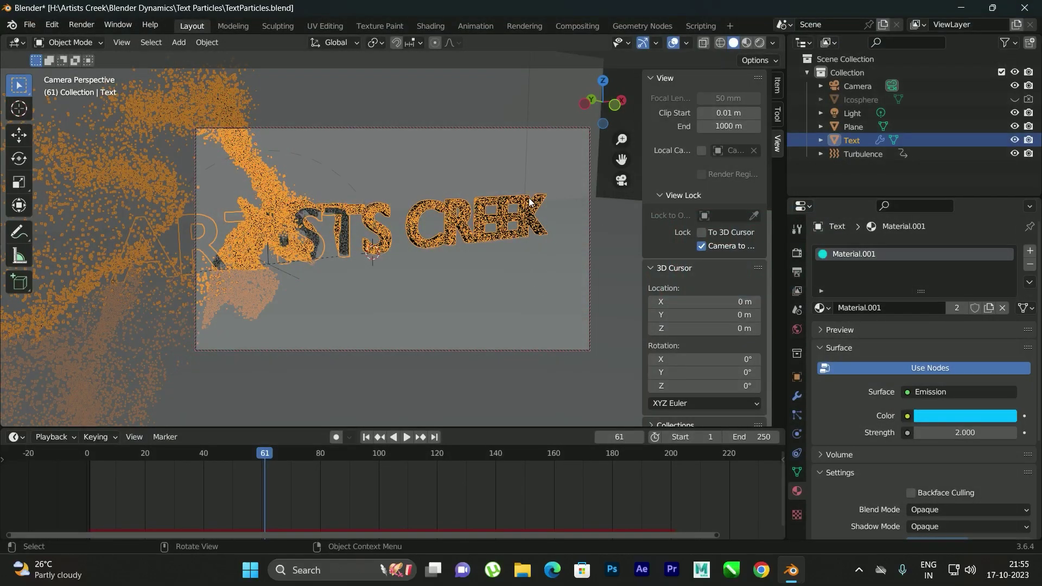
- Hide the Light in the outliner and render a test frame without it
{"action": "left_click", "coordinate": [860, 114]}
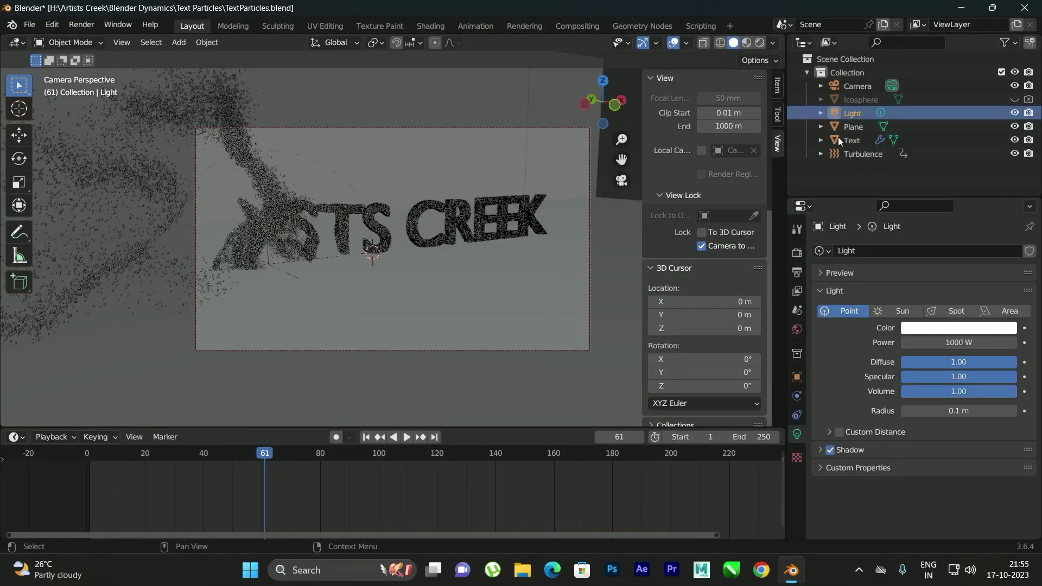
{"action": "left_click", "coordinate": [1014, 113]}
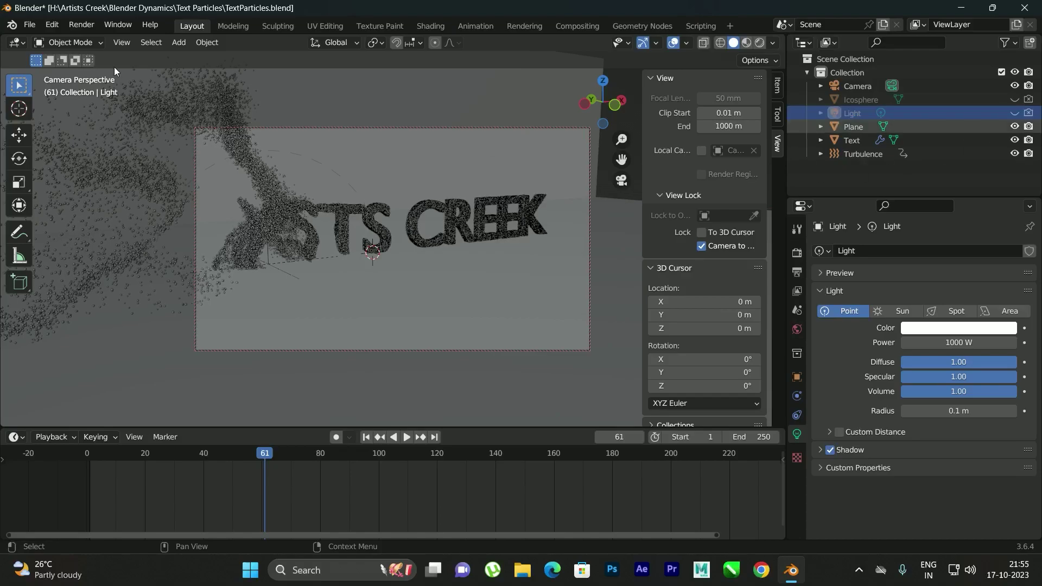
{"action": "left_click", "coordinate": [118, 25]}
{"action": "key", "text": "F12"}
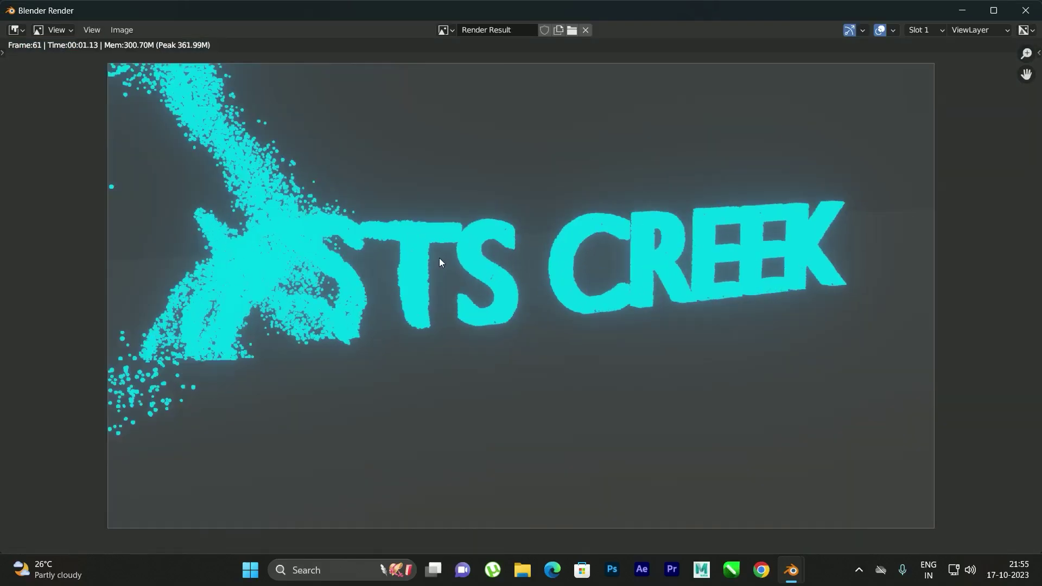
{"action": "left_click", "coordinate": [1026, 10]}
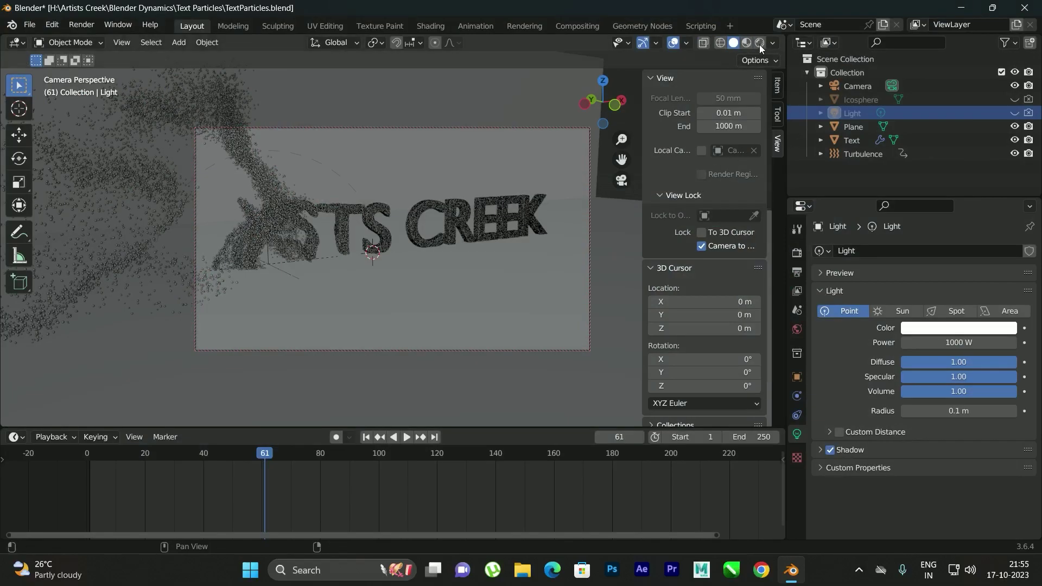
- Drop the World Background Strength to 0 and re-render frame 61 on pure black
{"action": "left_click", "coordinate": [796, 330]}
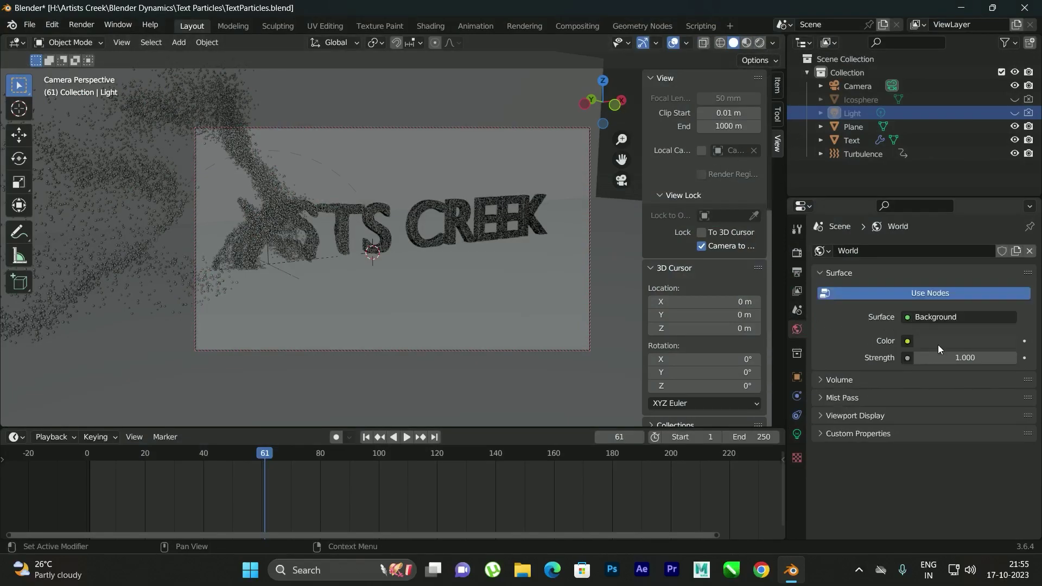
{"action": "left_click_drag", "start_coordinate": [965, 358], "coordinate": [928, 358]}
{"action": "left_click", "coordinate": [118, 25]}
{"action": "key", "text": "F12"}
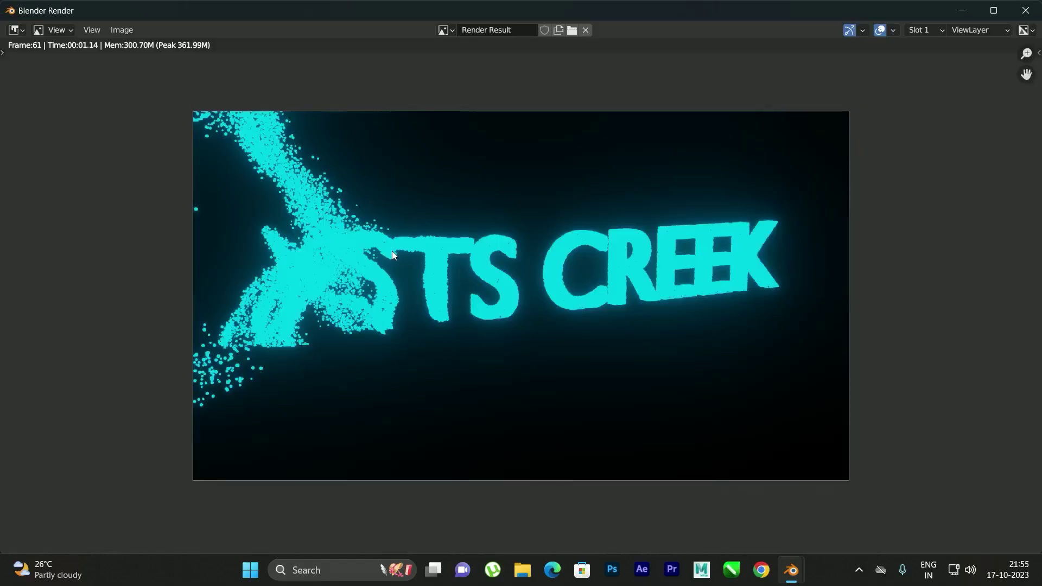
{"action": "key", "text": "Escape"}
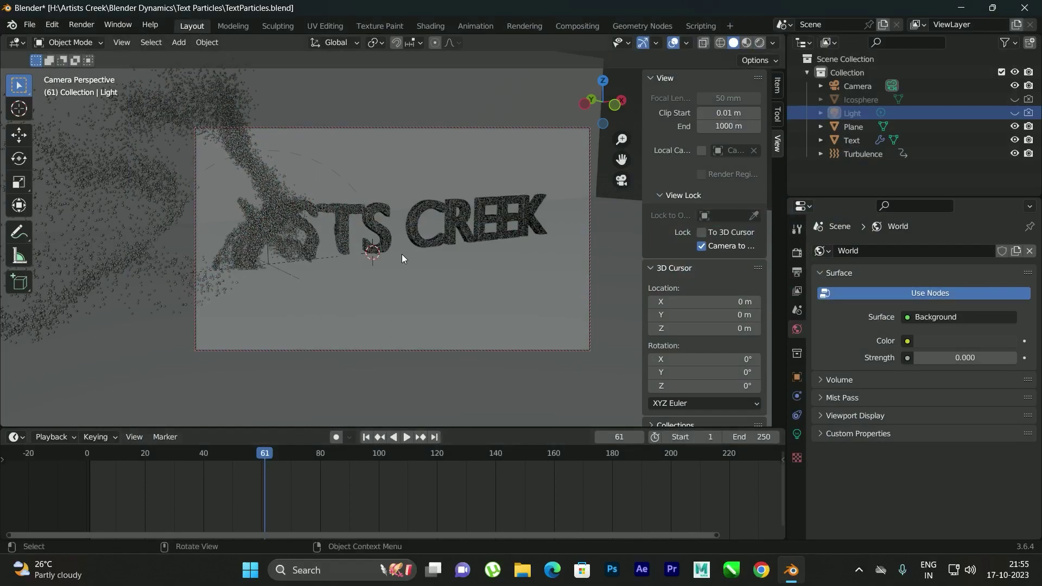
{"action": "left_click", "coordinate": [463, 264]}
{"action": "key", "text": "shift+a"}
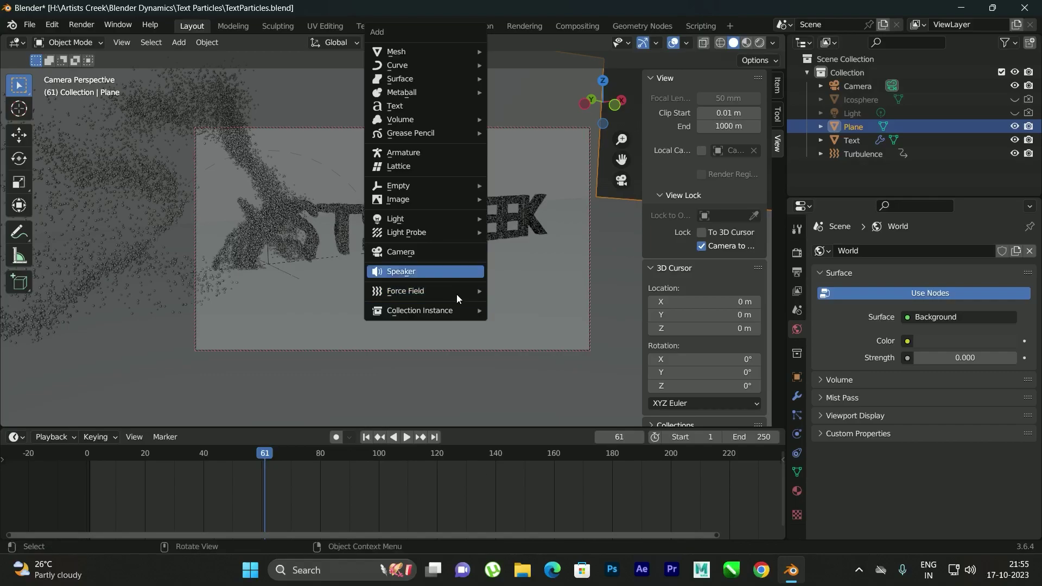
{"action": "mouse_move", "coordinate": [455, 293]}
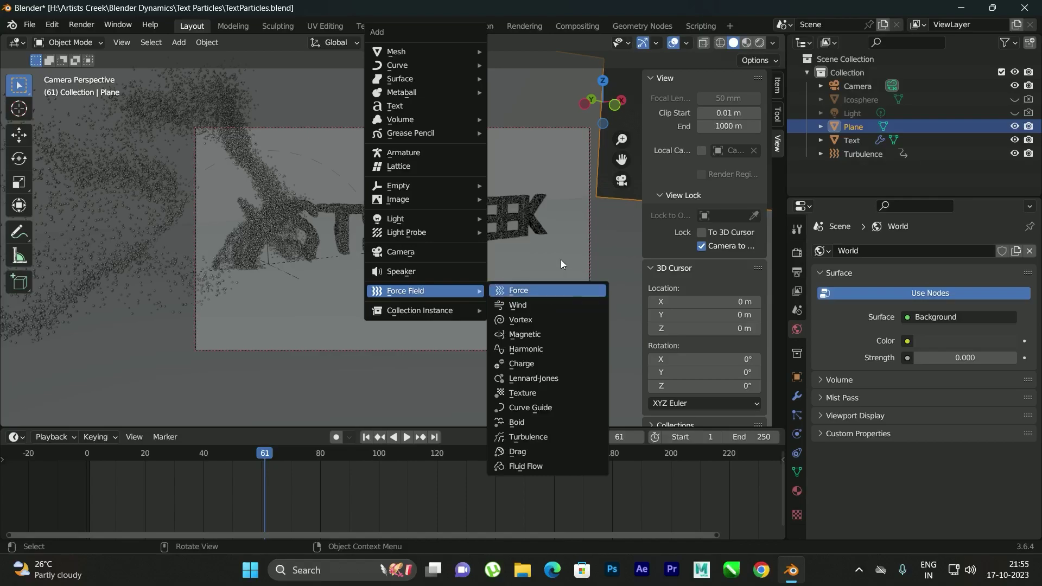
{"action": "left_click", "coordinate": [538, 264]}
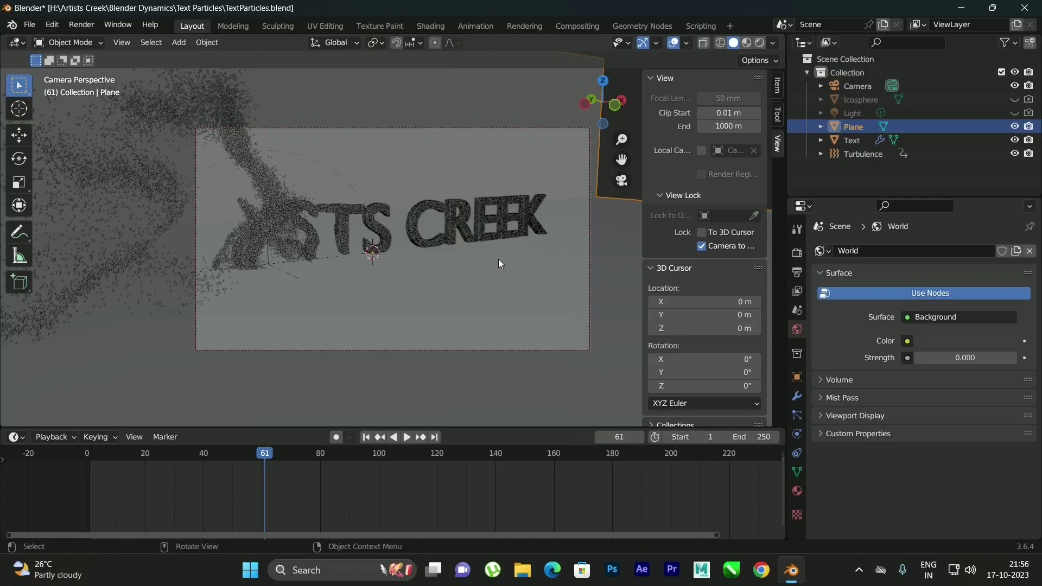